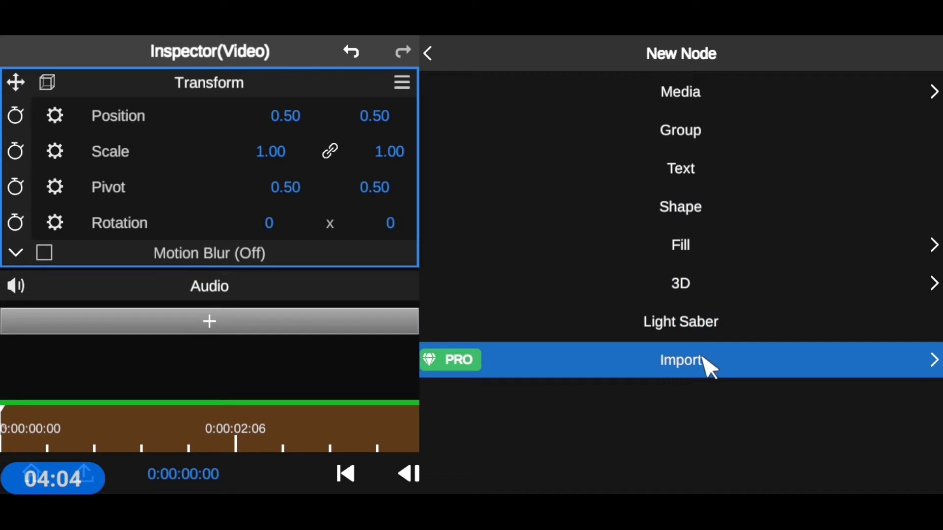
click(707, 368)
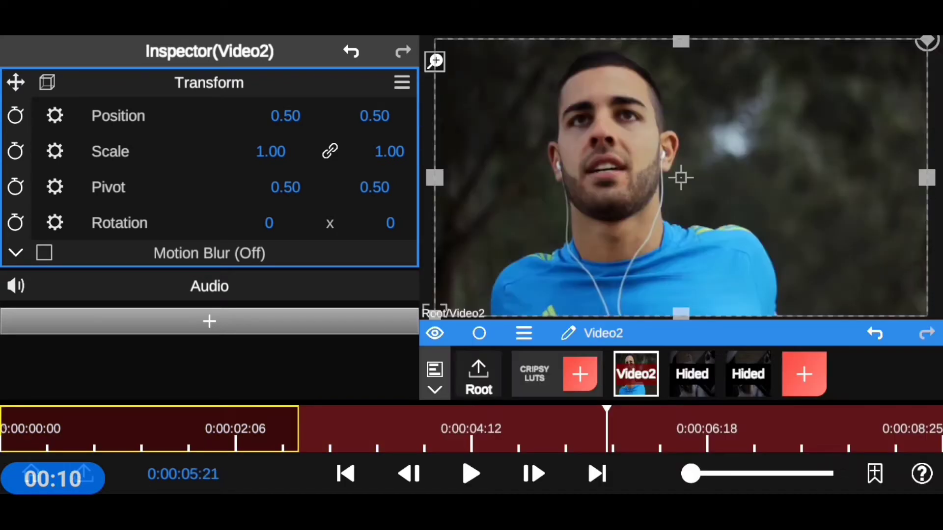
drag(631, 374, 580, 374)
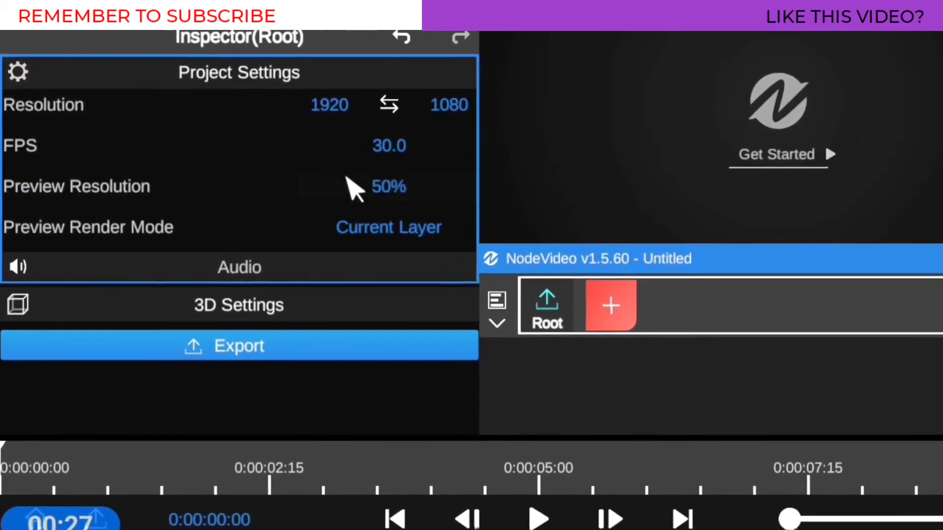
Step: Switch the project's preview resolution to 25% and return it to 50%
click(386, 186)
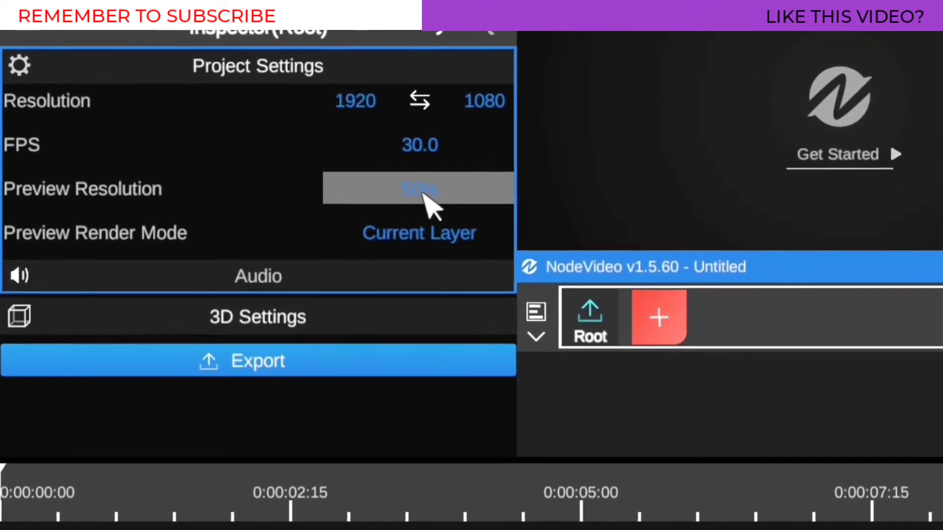
click(423, 193)
click(349, 196)
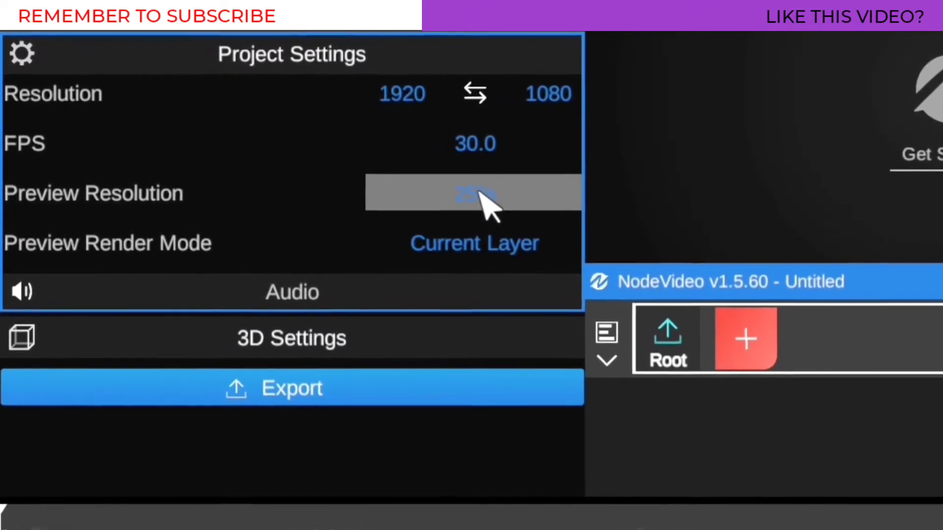
click(470, 192)
click(373, 122)
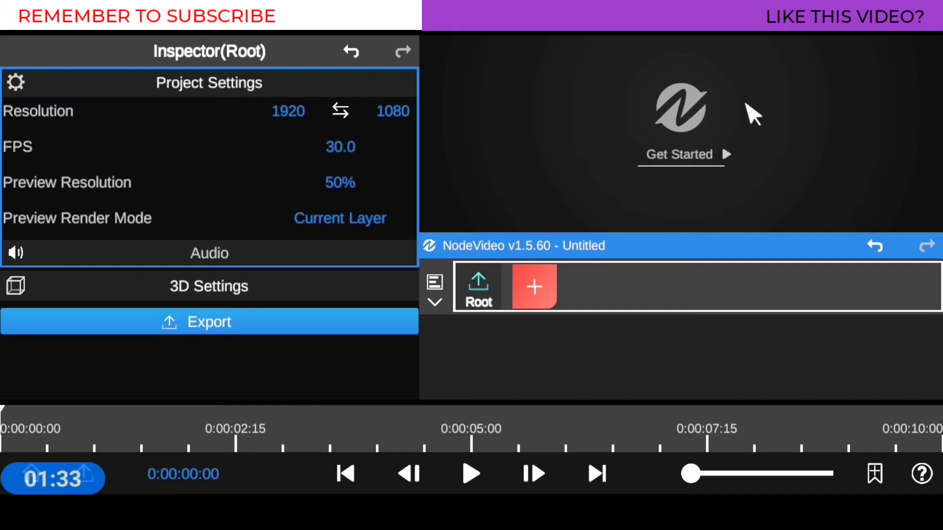
Step: Add the Foot player video from the 4Basic node tutor folder as a media node and enlarge the preview area
click(535, 286)
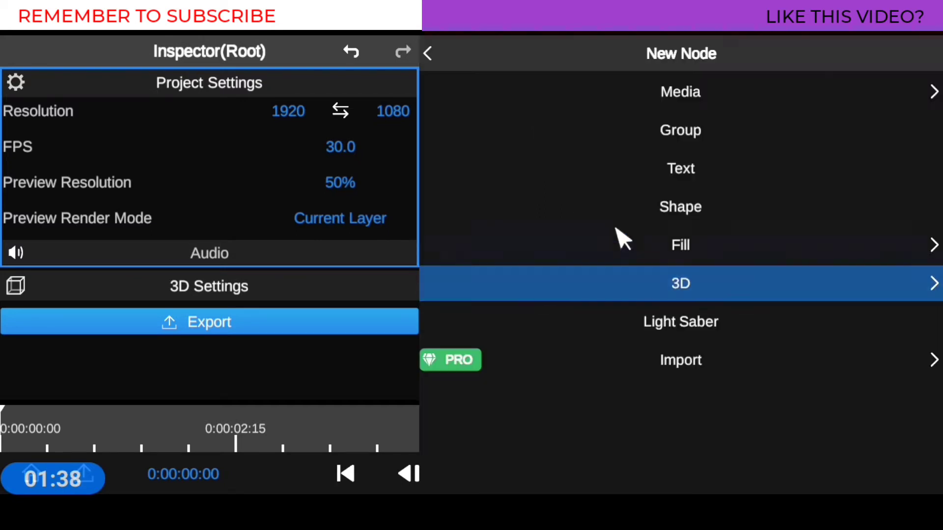
click(687, 94)
click(685, 95)
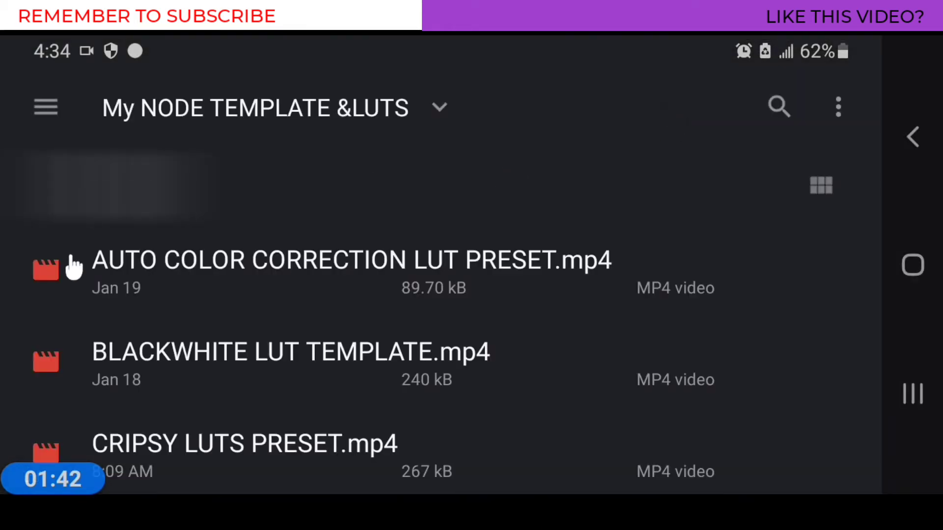
click(49, 110)
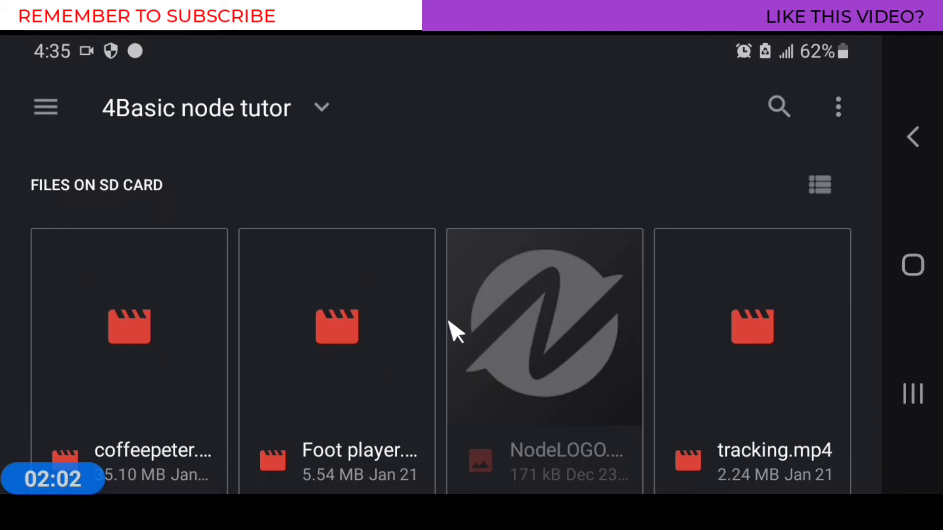
click(368, 362)
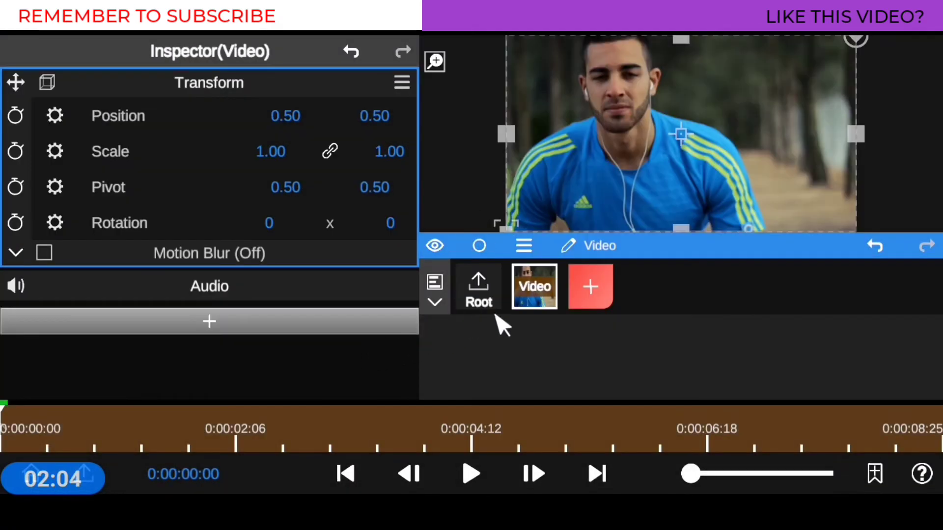
drag(675, 263, 676, 306)
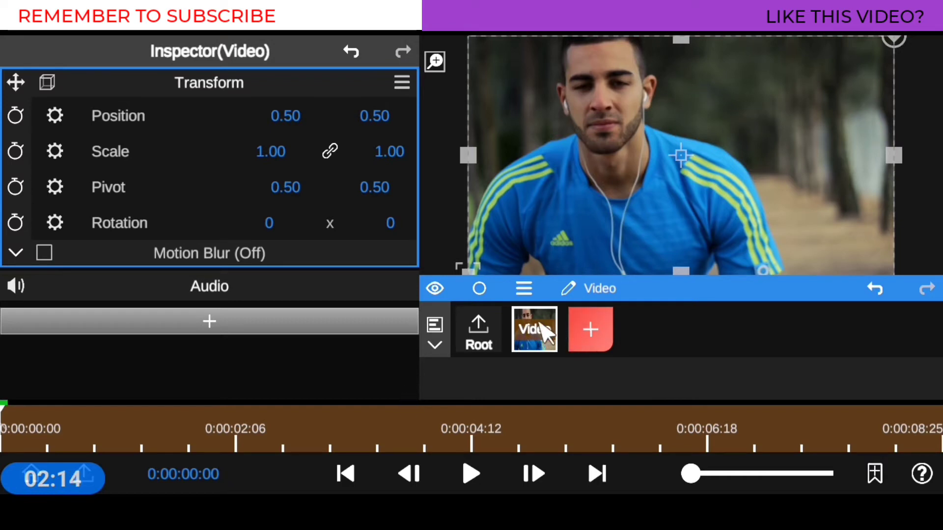
Step: Prefetch the video node into the cache, save the cache, and play the clip from the start
click(523, 288)
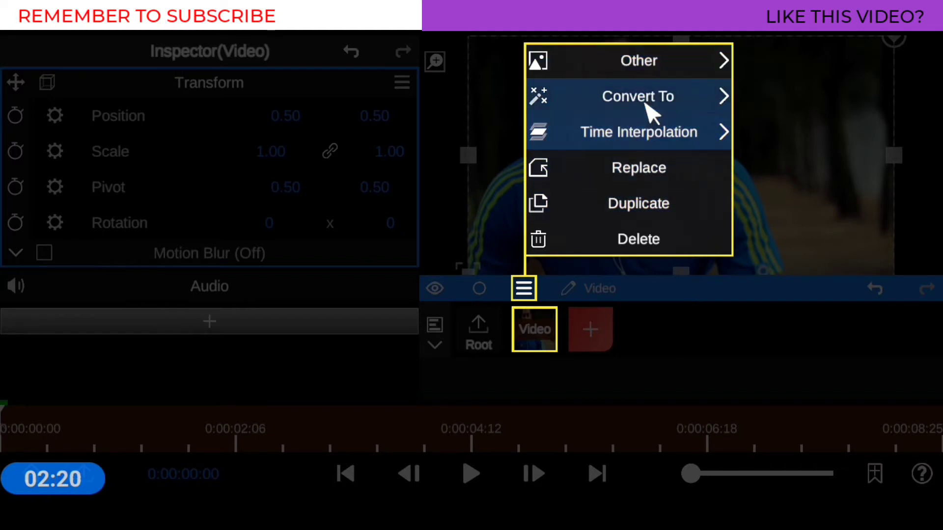
click(638, 62)
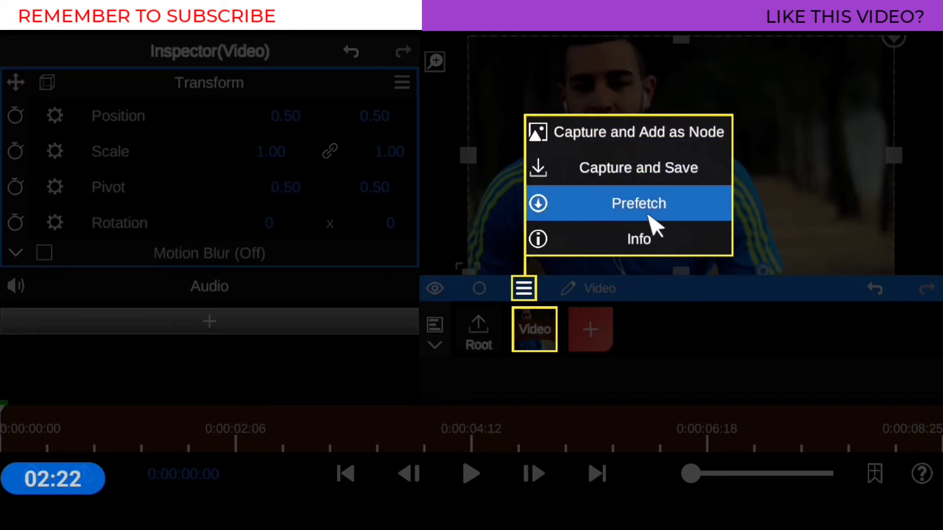
click(652, 198)
click(503, 333)
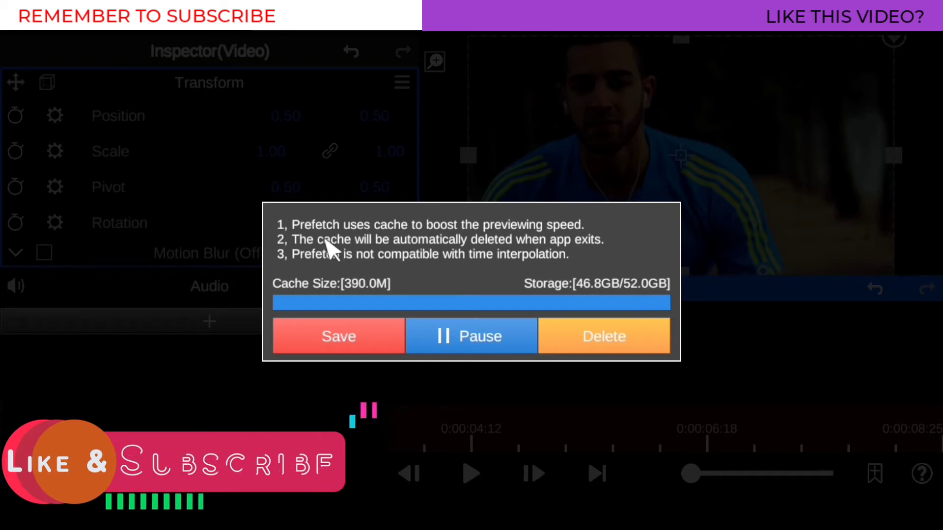
click(336, 337)
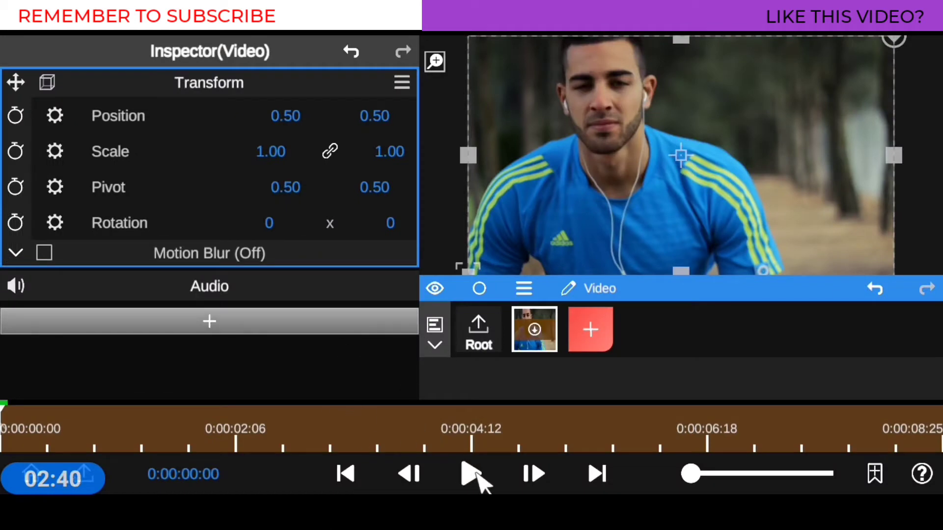
click(468, 473)
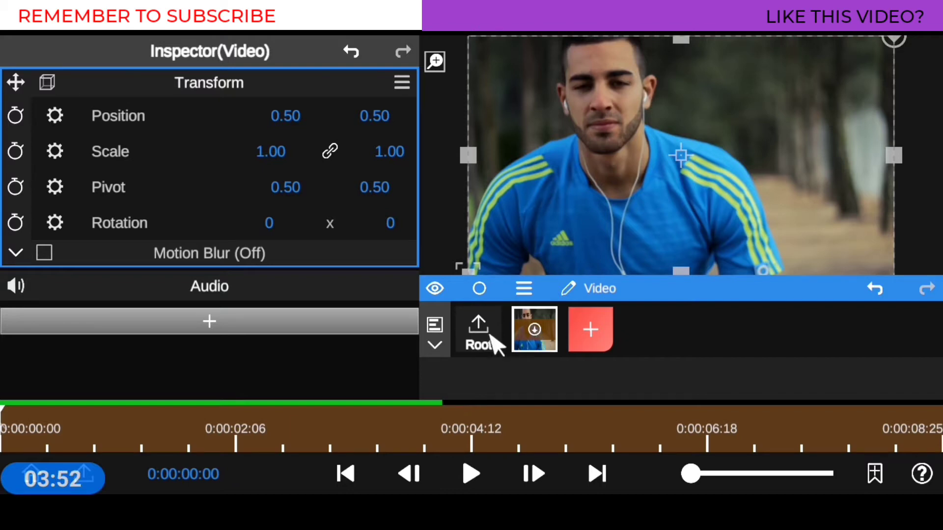
Step: Start importing a template as a new node and open the My NODE TEMPLATE &LUTS folder inside NodeVideo
click(589, 333)
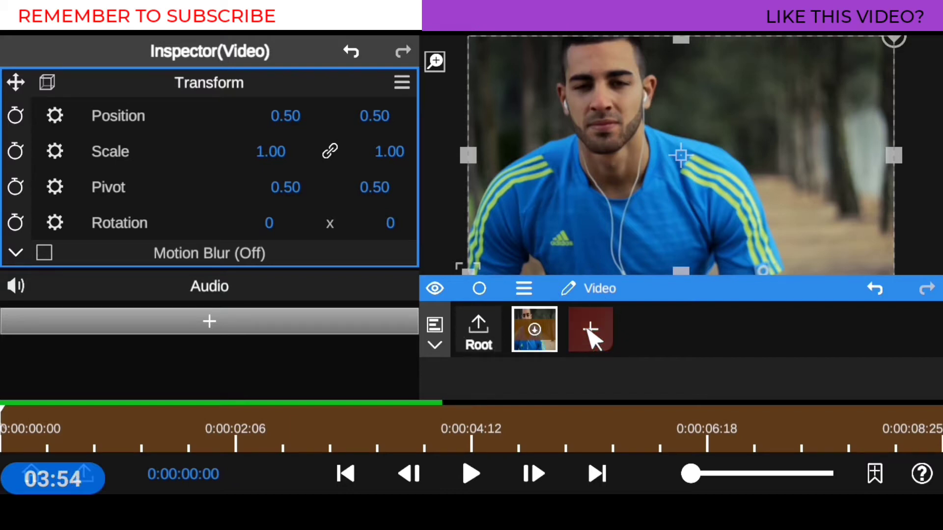
click(680, 88)
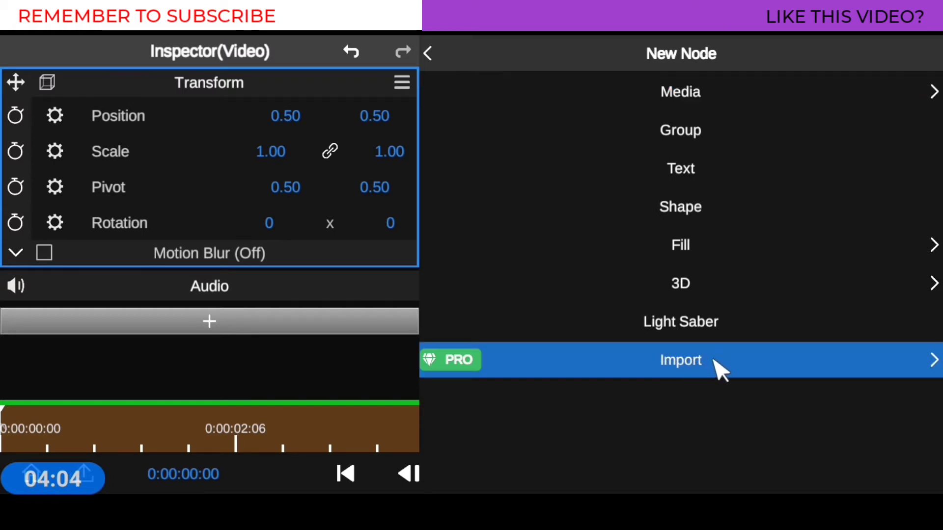
click(704, 363)
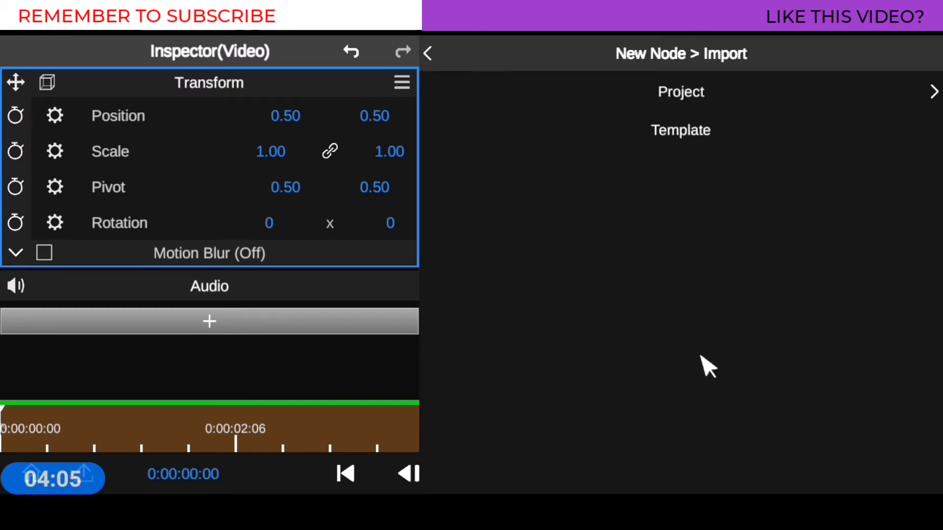
click(689, 128)
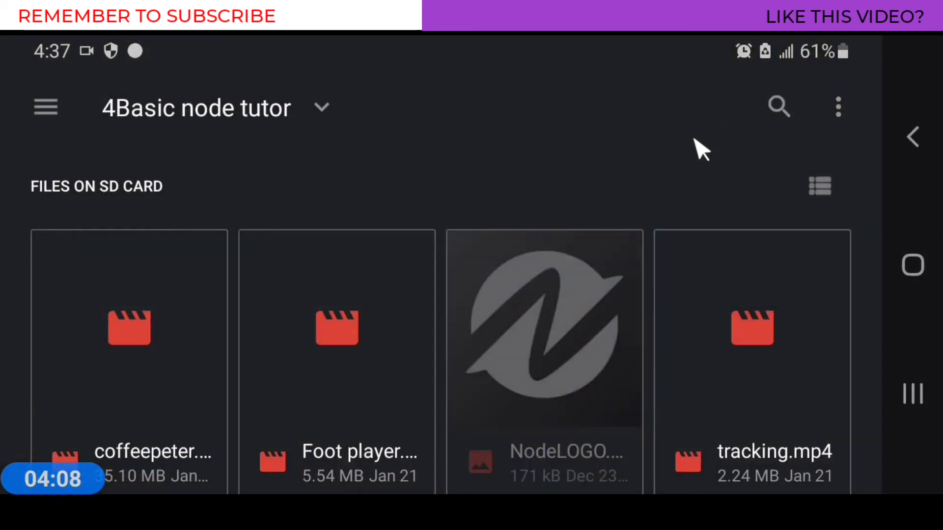
click(59, 117)
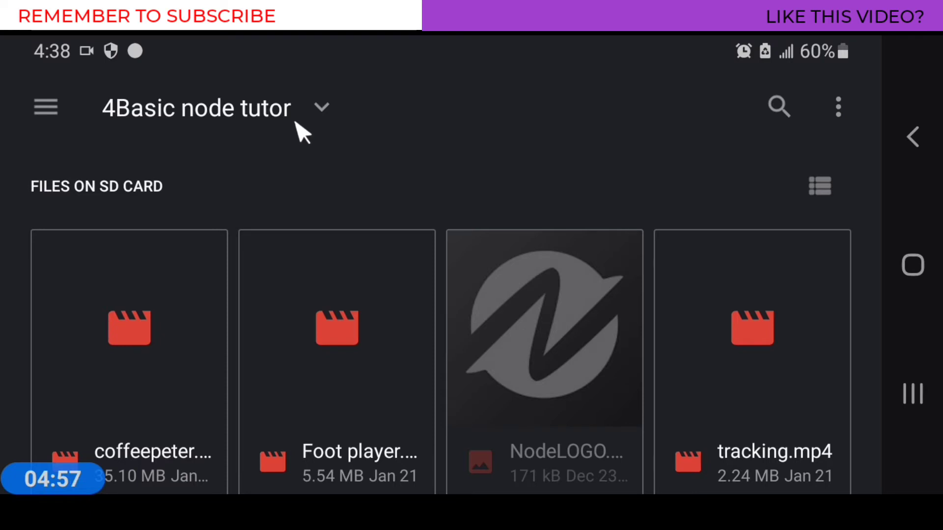
click(45, 106)
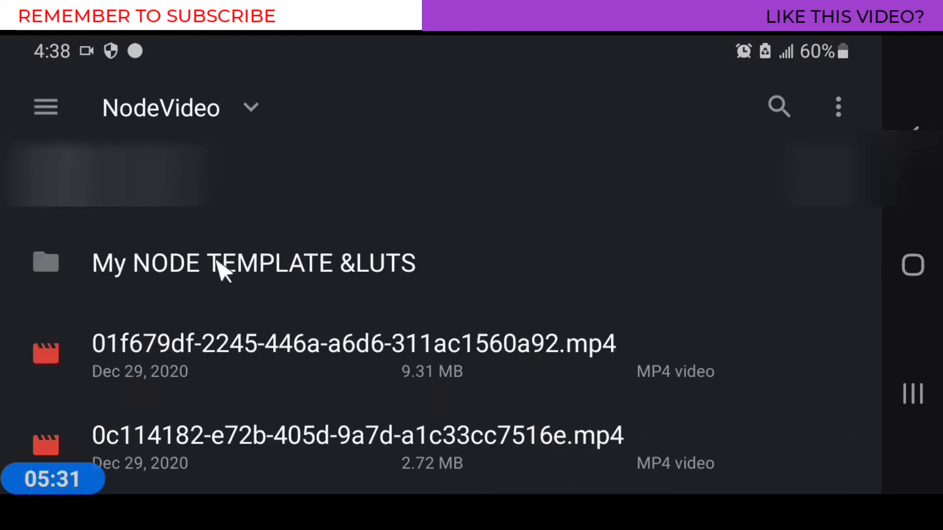
click(282, 265)
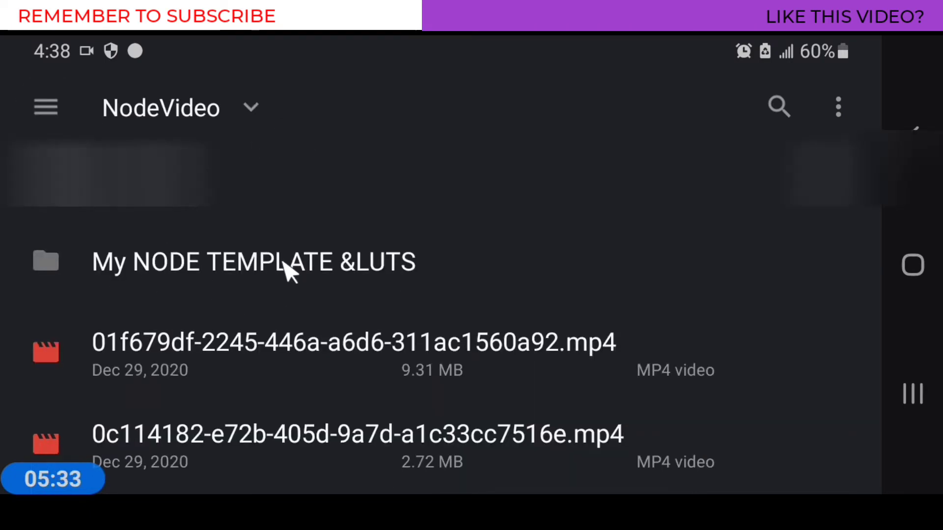
Step: Find and select CRIPSY LUTS PRESET.mp4 among the templates in the folder
scroll(295, 265, down, 8)
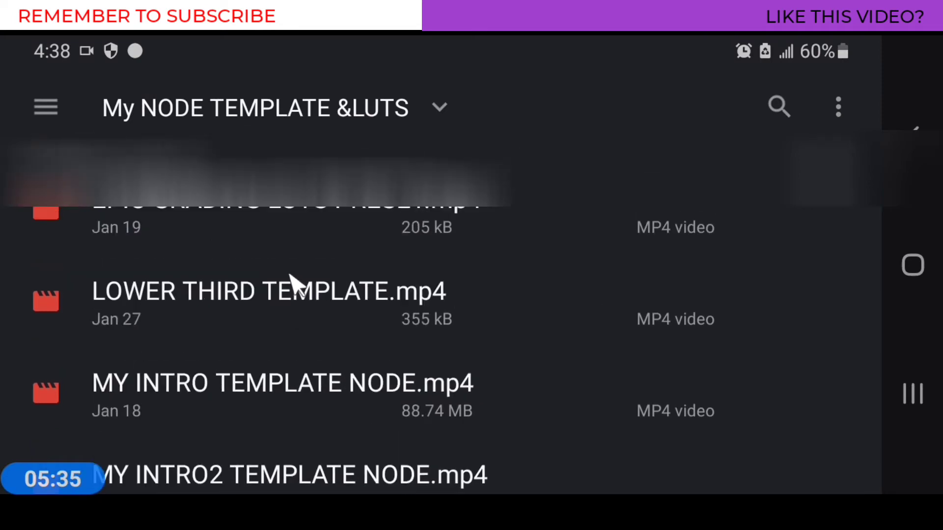
scroll(290, 294, down, 2)
scroll(289, 293, up, 4)
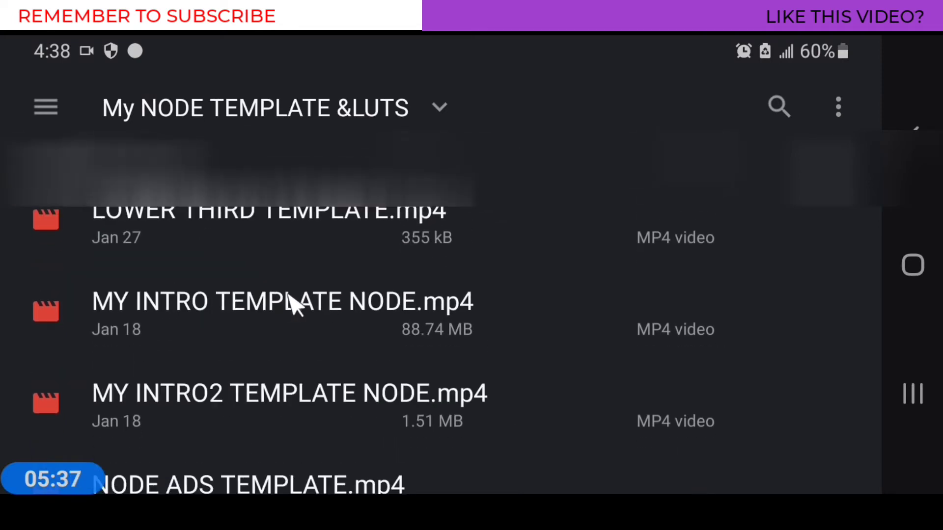
scroll(288, 296, up, 3)
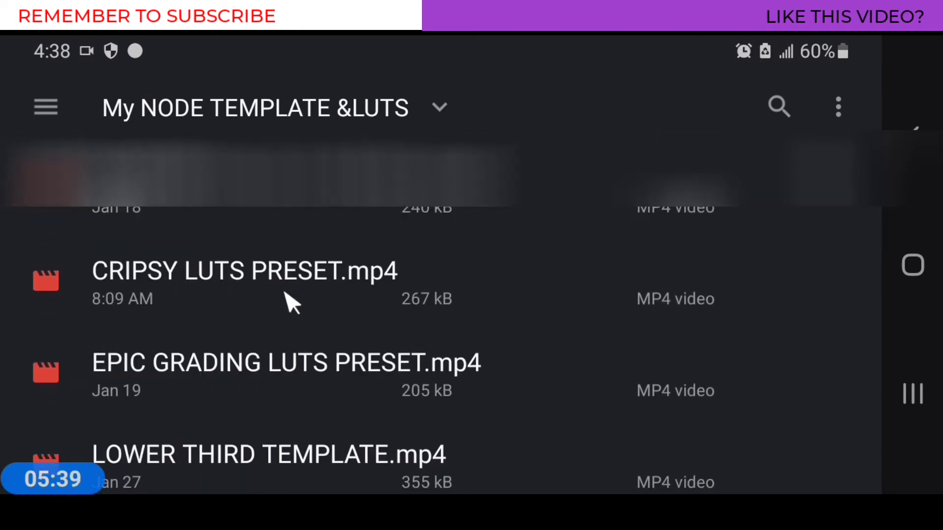
scroll(291, 301, up, 2)
scroll(264, 326, up, 2)
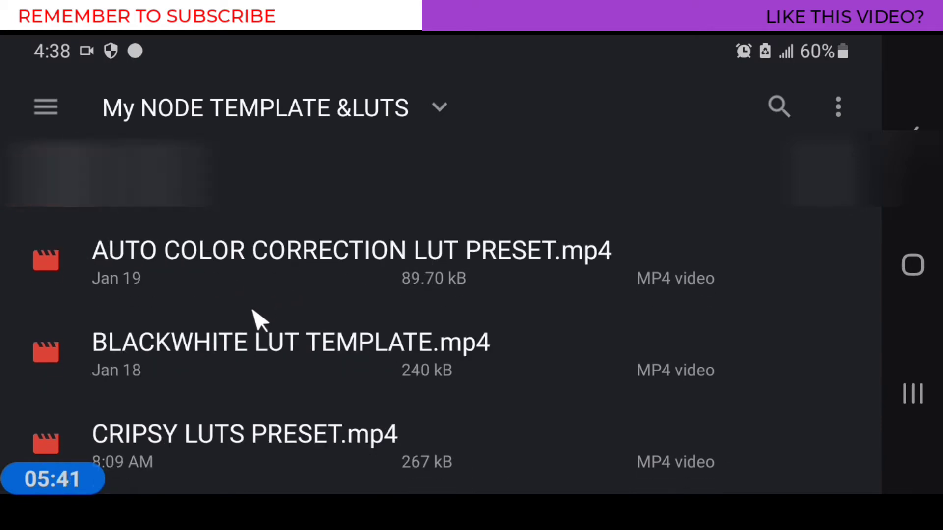
scroll(252, 320, down, 3)
scroll(257, 317, up, 3)
scroll(414, 258, down, 3)
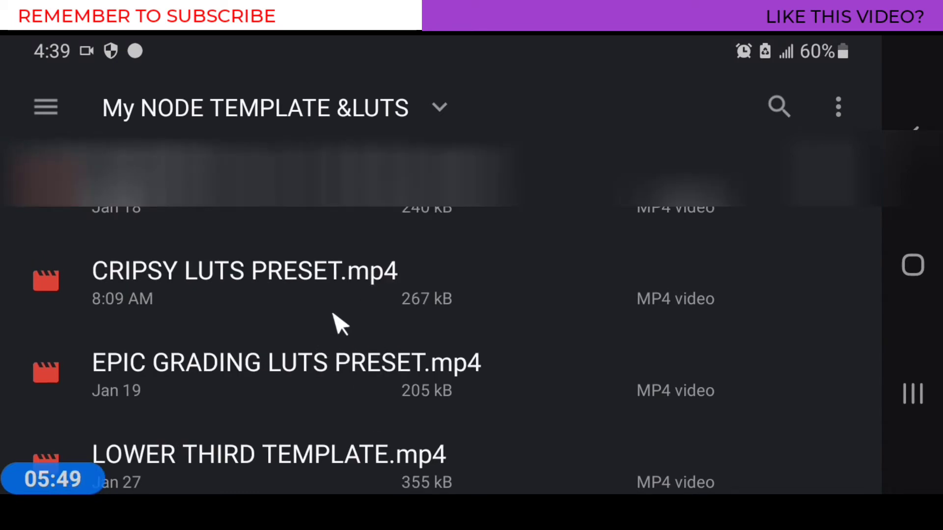
scroll(321, 319, down, 2)
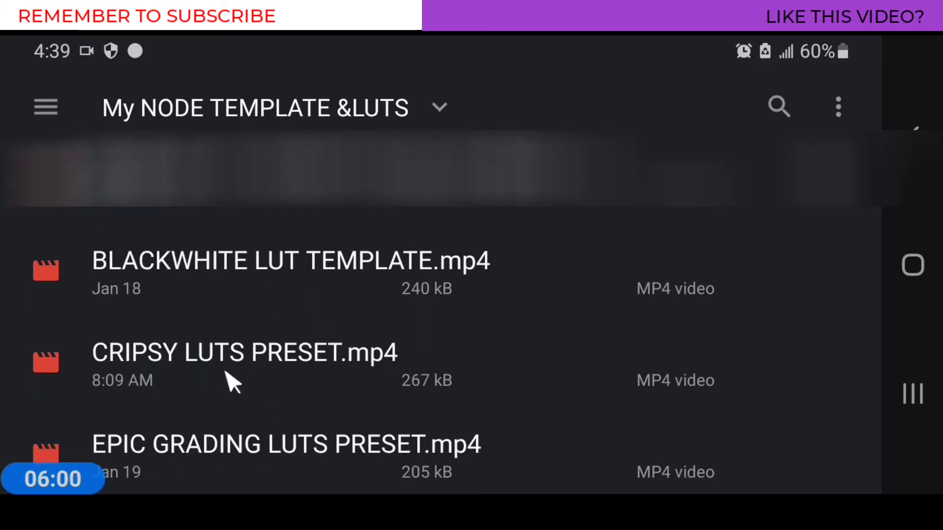
click(305, 379)
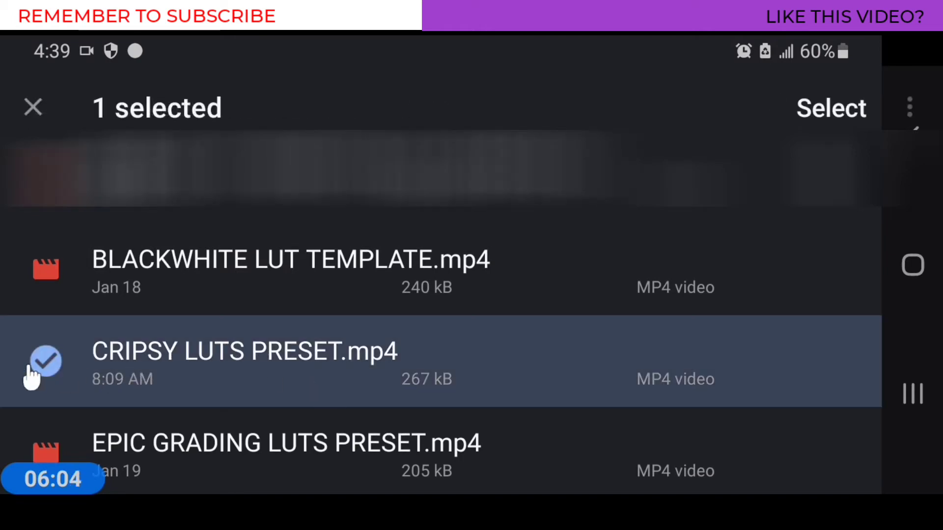
Step: Add Text Reveal Template3 with 1shape.mp4 to the selection in the templates folder and import the selected files
scroll(197, 373, down, 5)
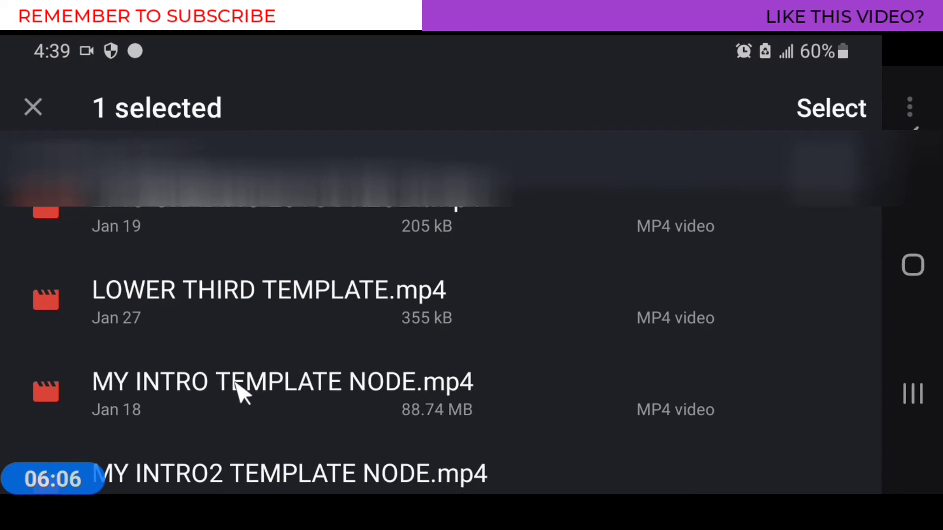
scroll(251, 407, down, 2)
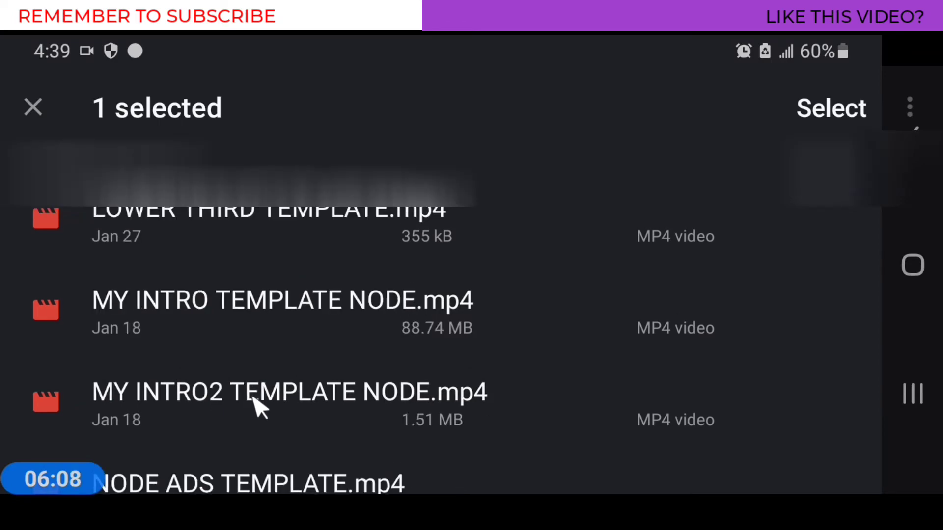
scroll(281, 420, down, 10)
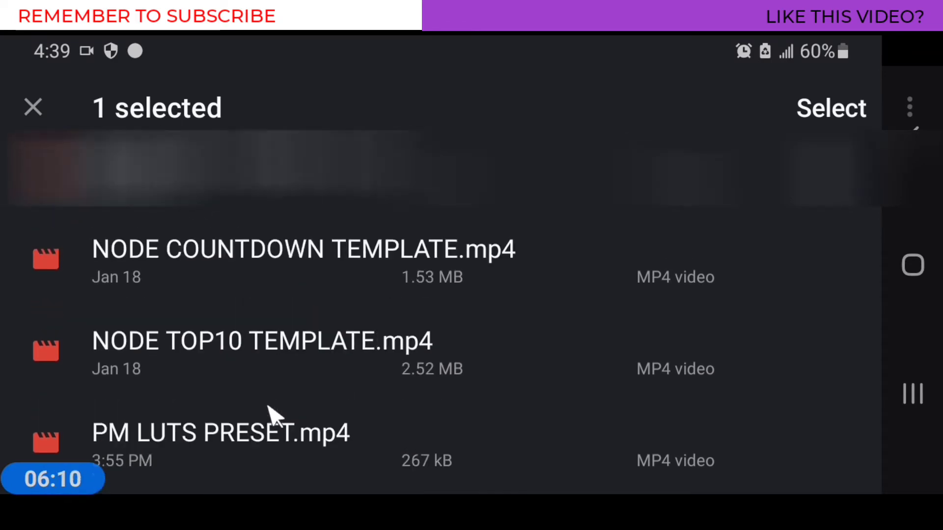
scroll(271, 417, down, 5)
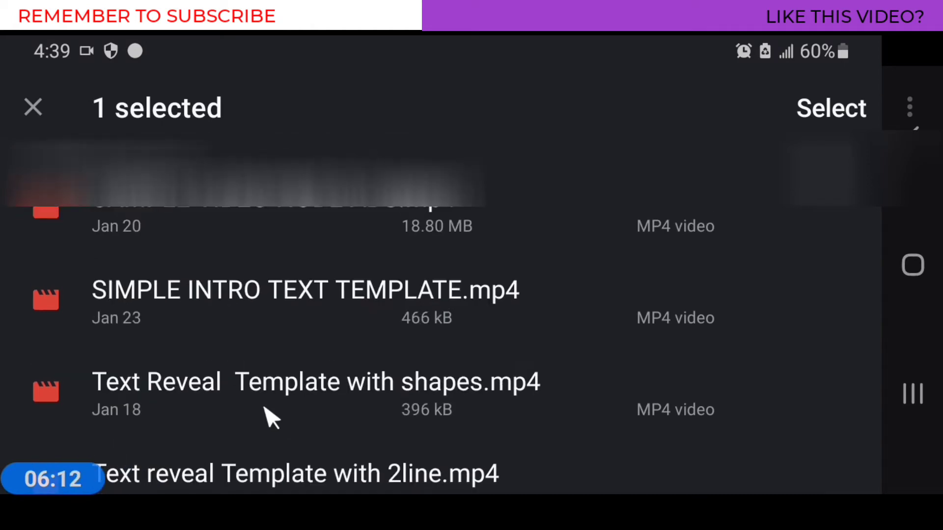
scroll(271, 418, down, 2)
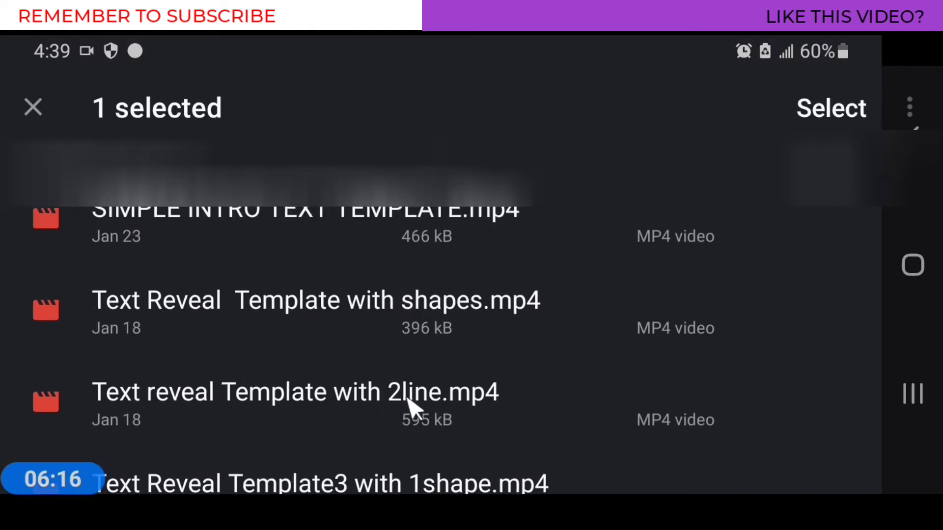
scroll(412, 412, down, 2)
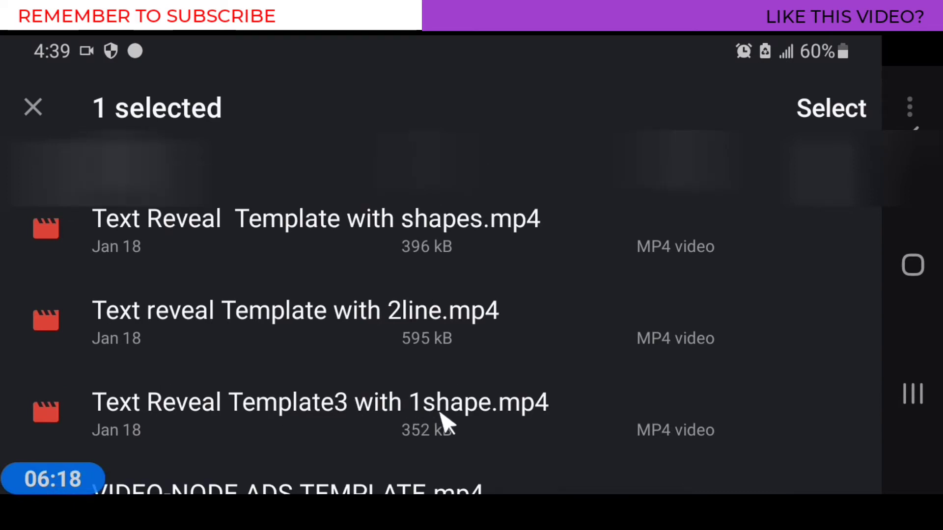
click(226, 406)
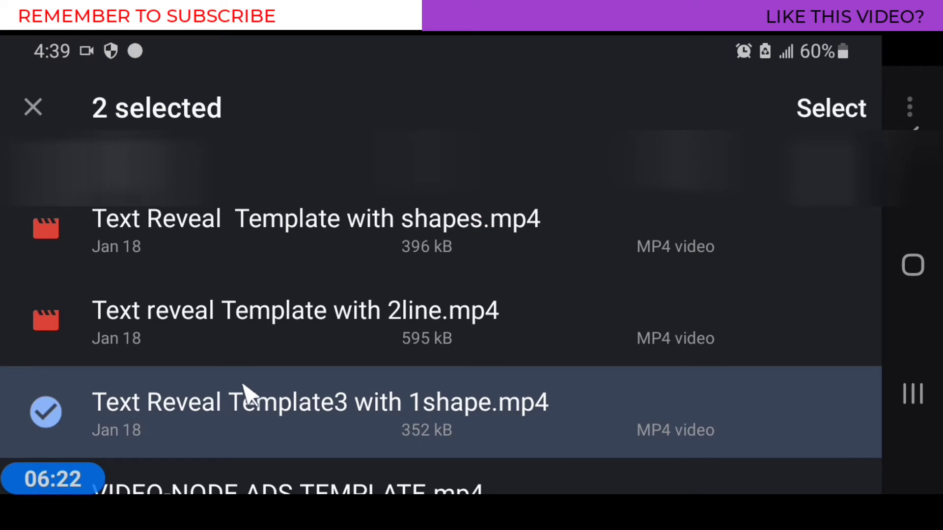
click(829, 107)
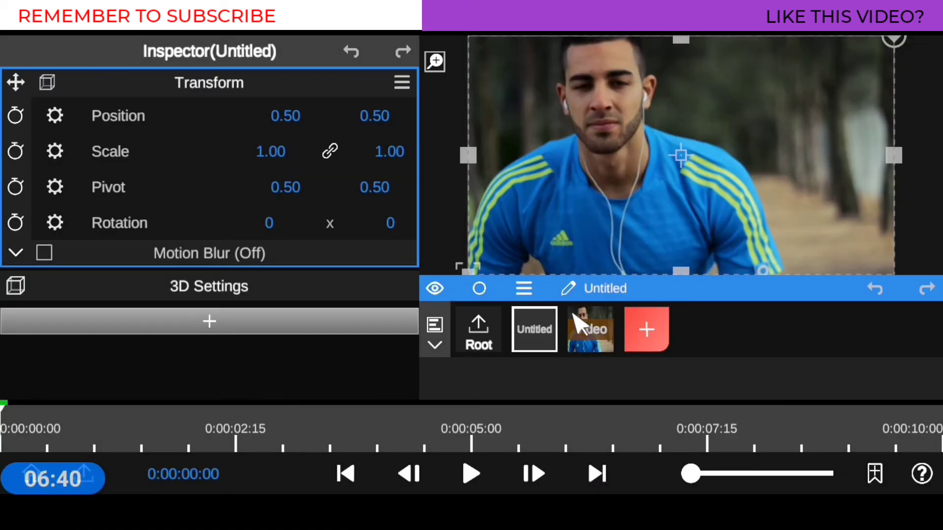
Step: Move the CRIPSY LUTS node out of the Untitled node to the root level and delete the Untitled node
click(530, 336)
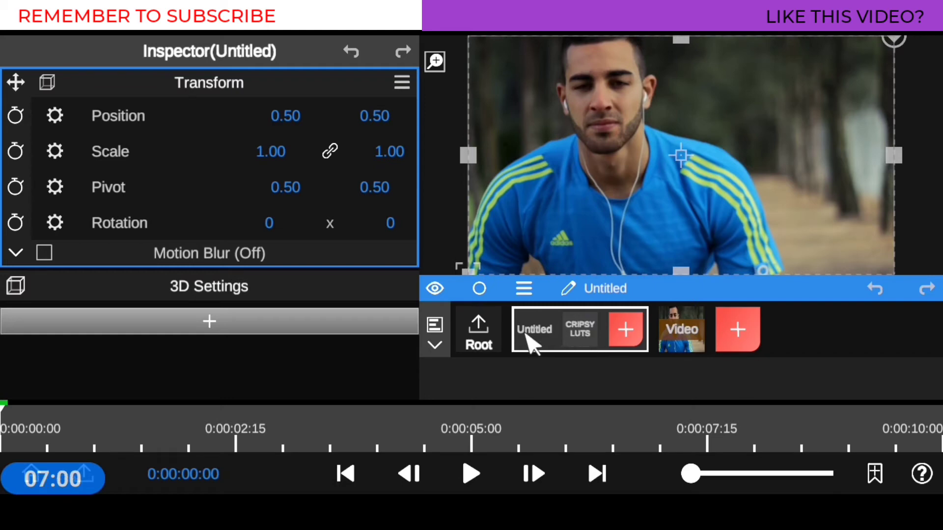
click(582, 331)
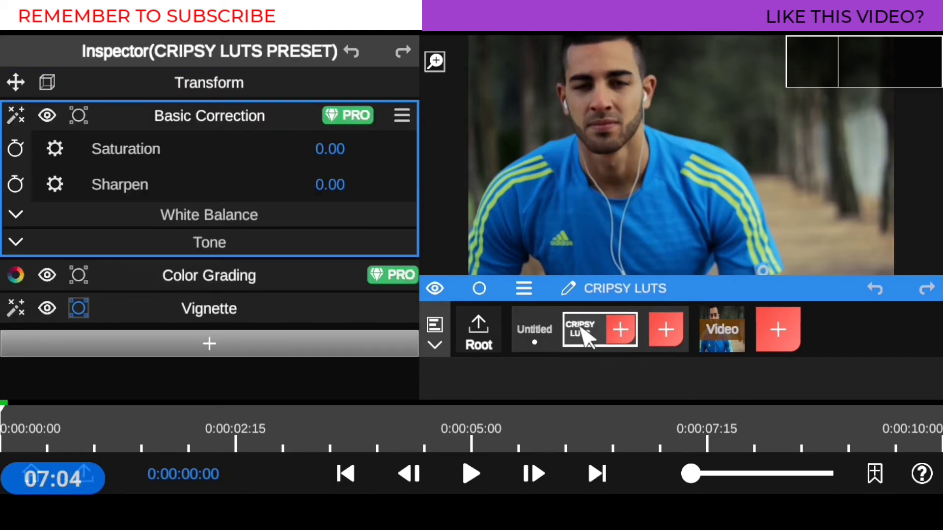
drag(584, 339, 650, 371)
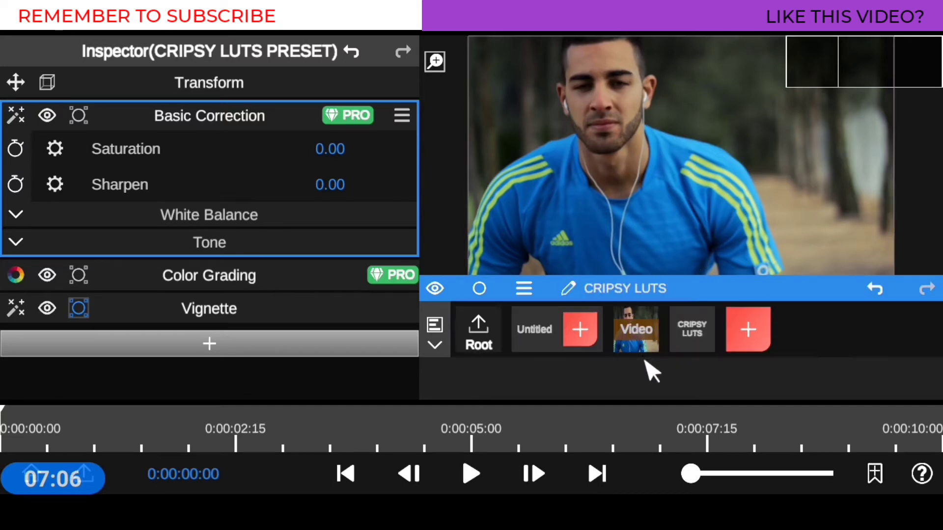
click(540, 333)
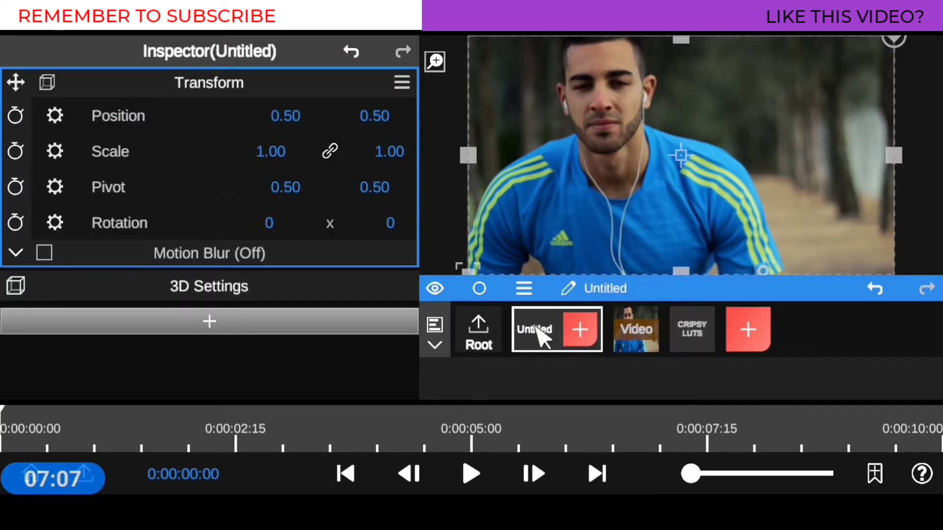
click(523, 290)
click(662, 242)
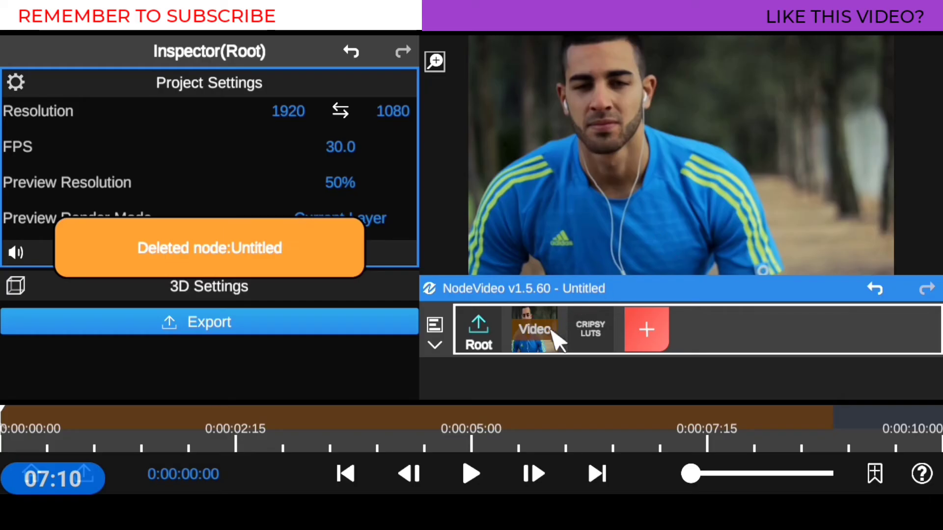
Step: Place the CRIPSY LUTS node ahead of the Video node and nest the Video node inside it
drag(601, 338, 527, 351)
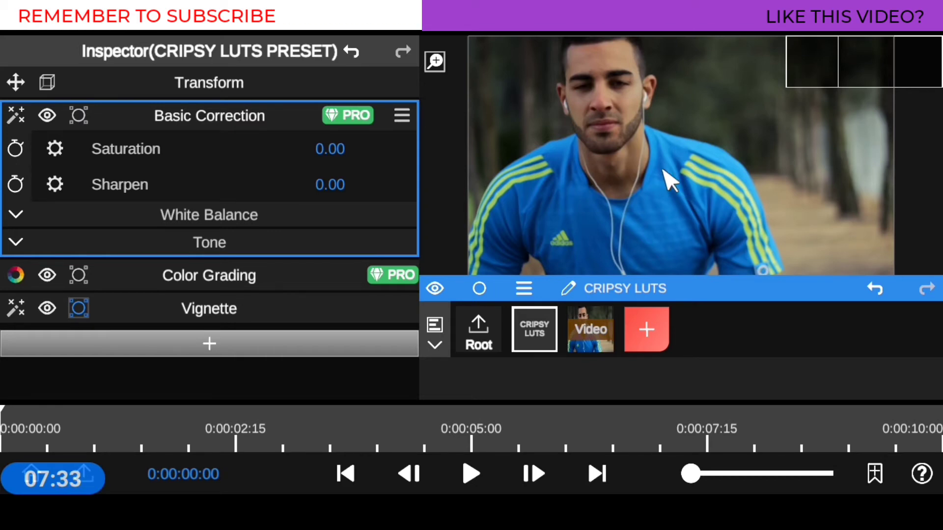
click(594, 338)
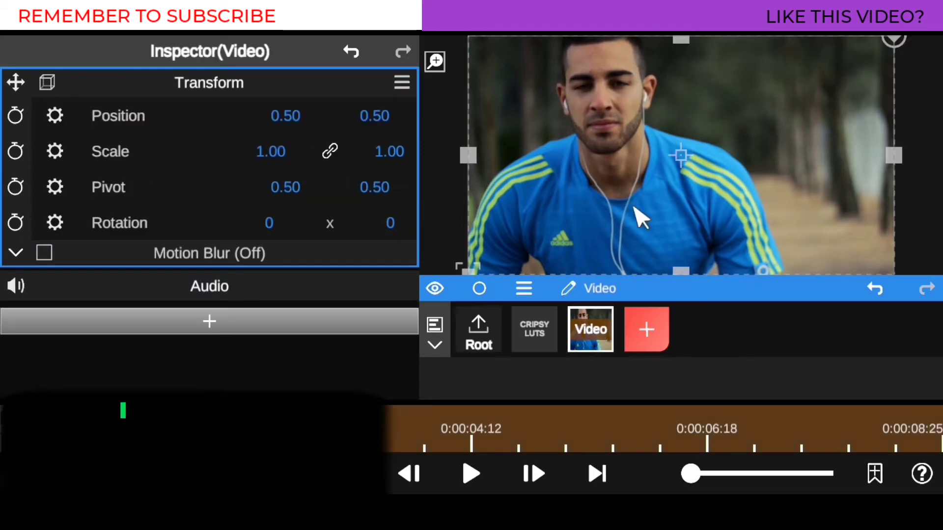
drag(591, 334, 540, 358)
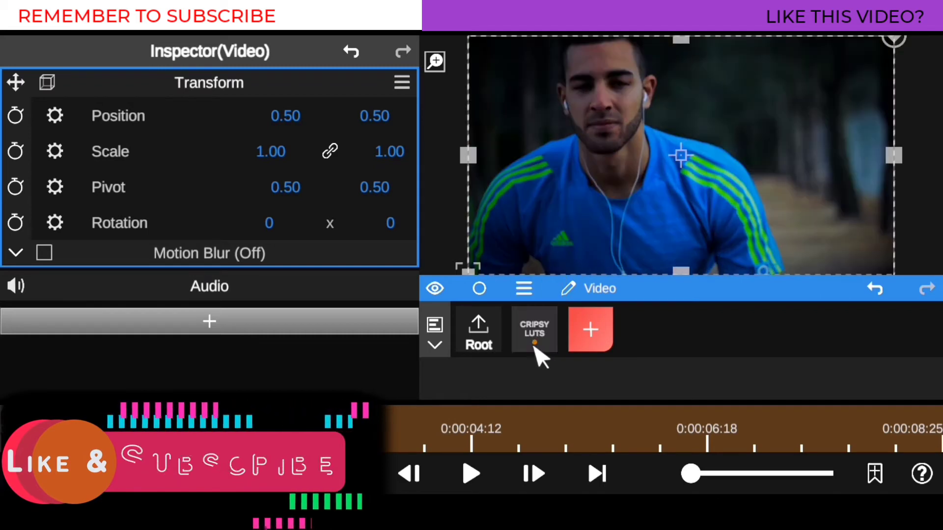
Step: Play the graded clip in the full-size preview and return to the node layout
drag(677, 301, 679, 368)
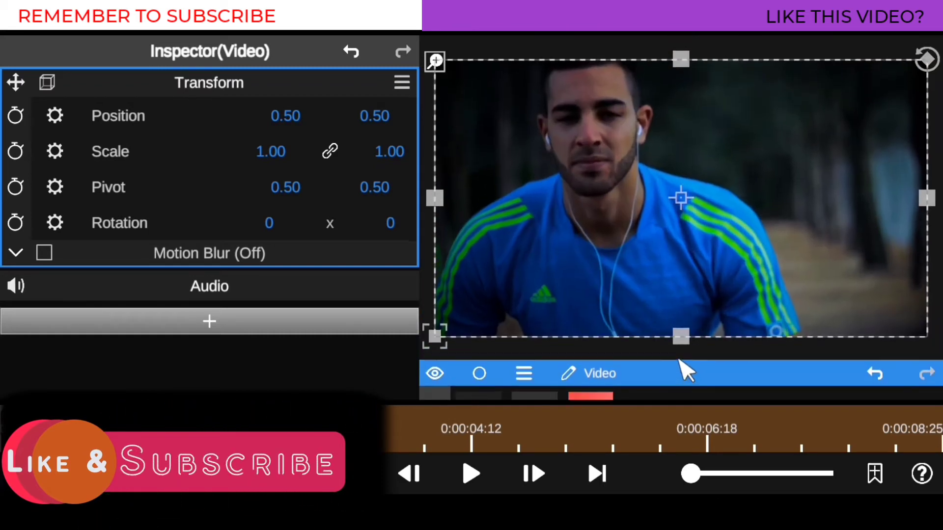
click(435, 60)
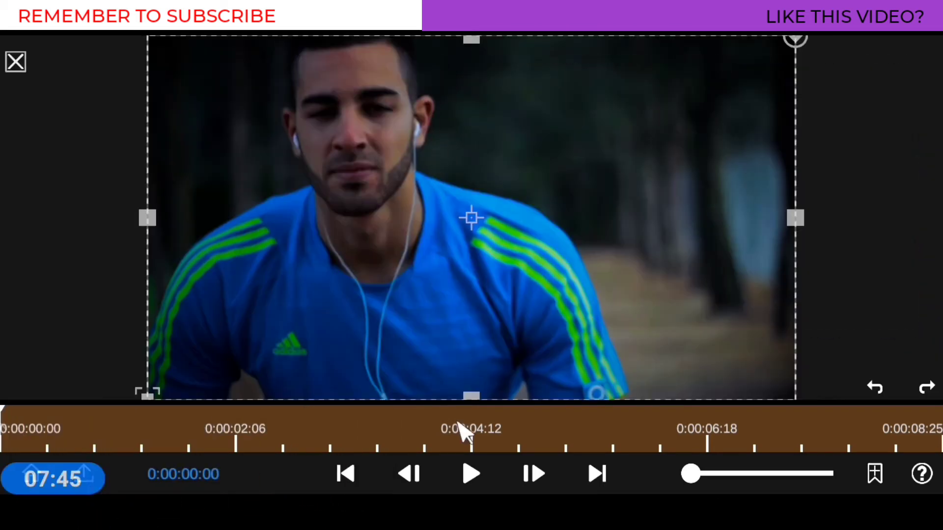
click(469, 476)
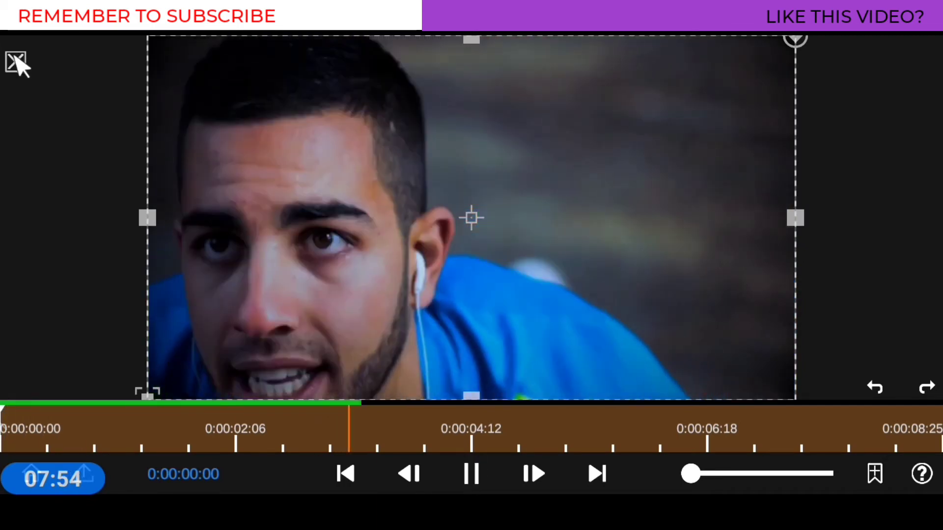
click(16, 62)
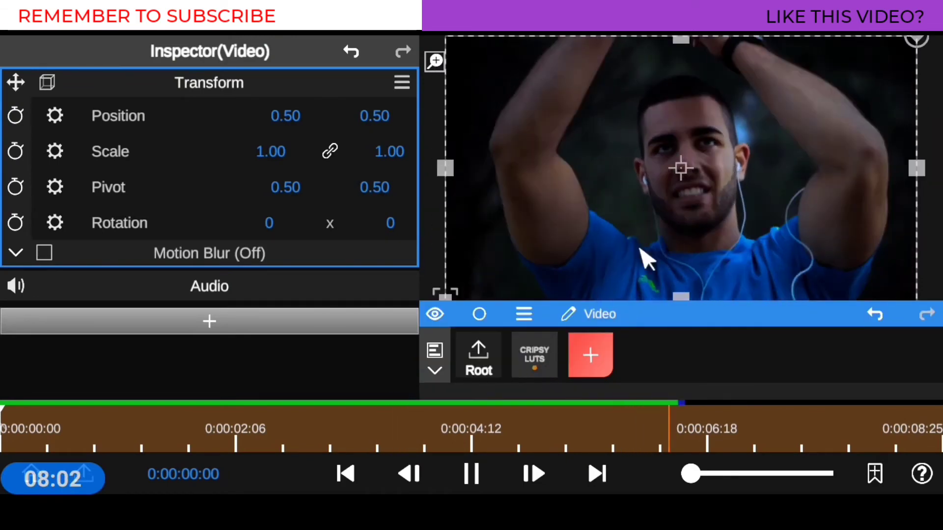
Step: Inspect the CRIPSY LUTS node's nested video and its Basic Correction white balance and tone settings
click(544, 362)
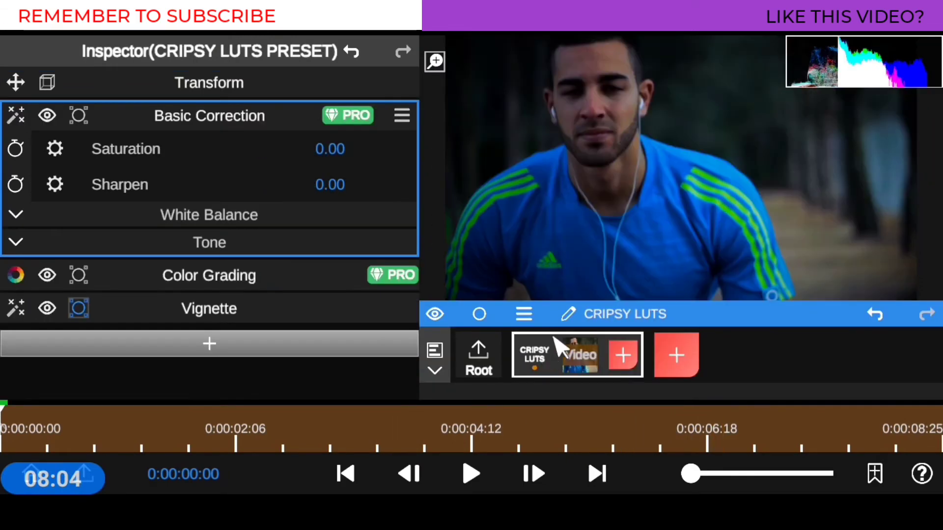
click(547, 364)
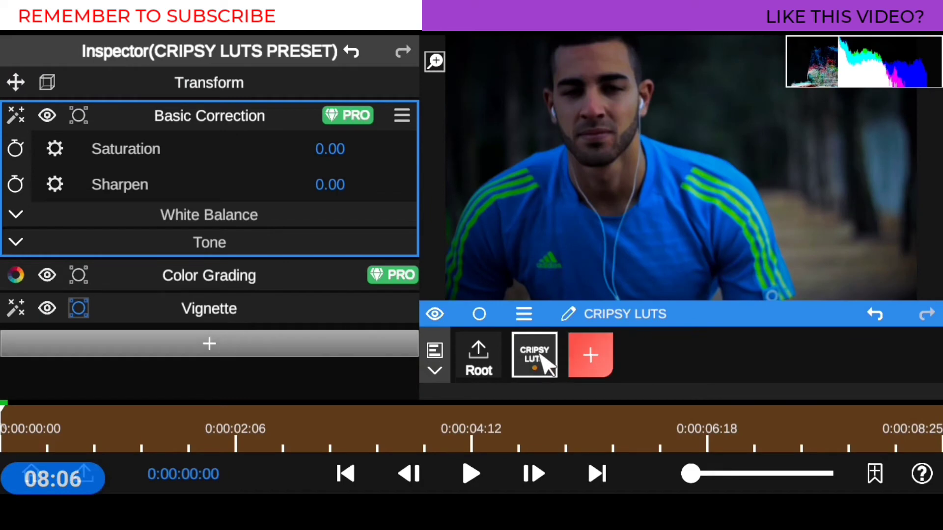
click(533, 356)
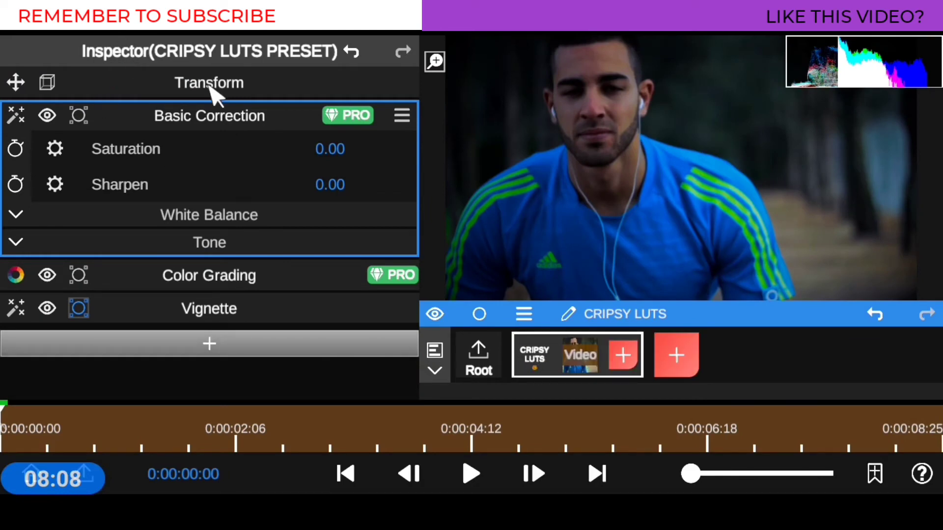
click(534, 356)
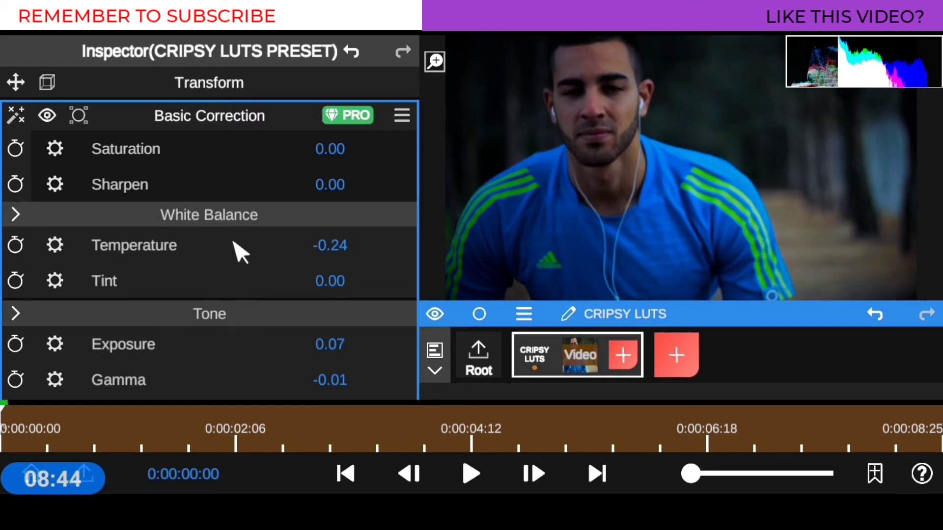
drag(230, 327, 198, 307)
click(198, 313)
click(212, 216)
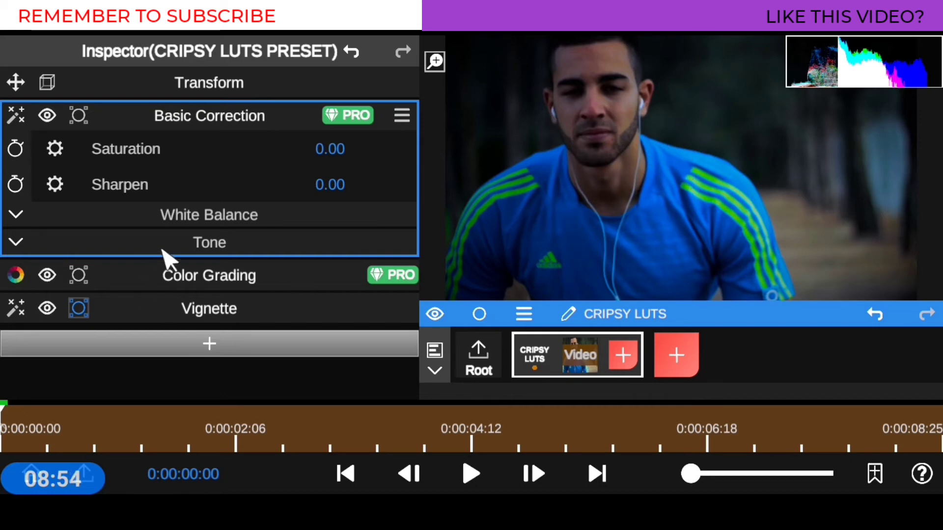
Step: Set the CRIPSY LUTS node's Vignette amount to 0.51 and preview the clip, returning the playhead to the start
click(218, 314)
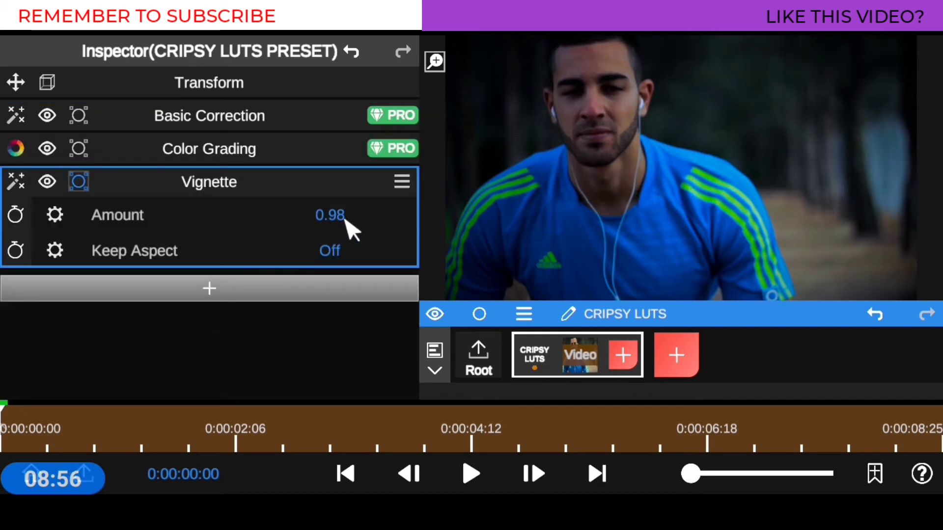
drag(330, 217, 362, 320)
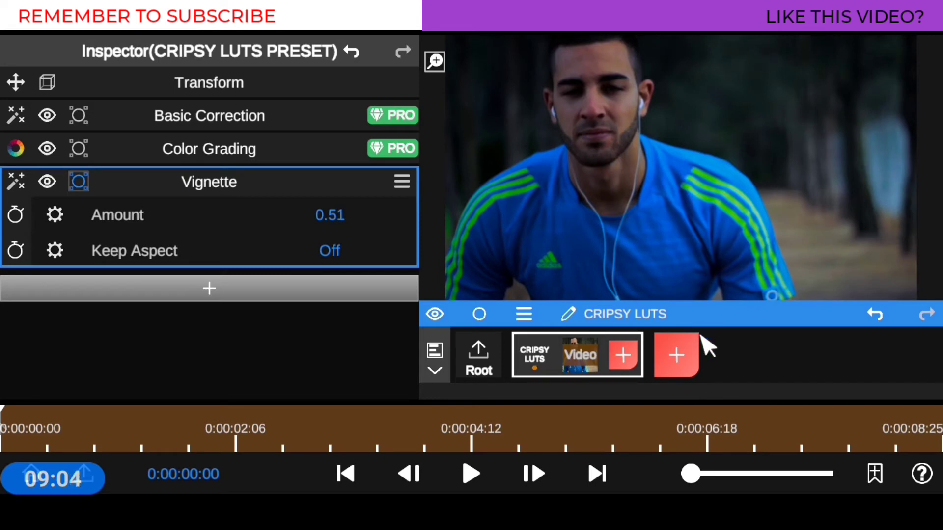
drag(718, 316, 715, 347)
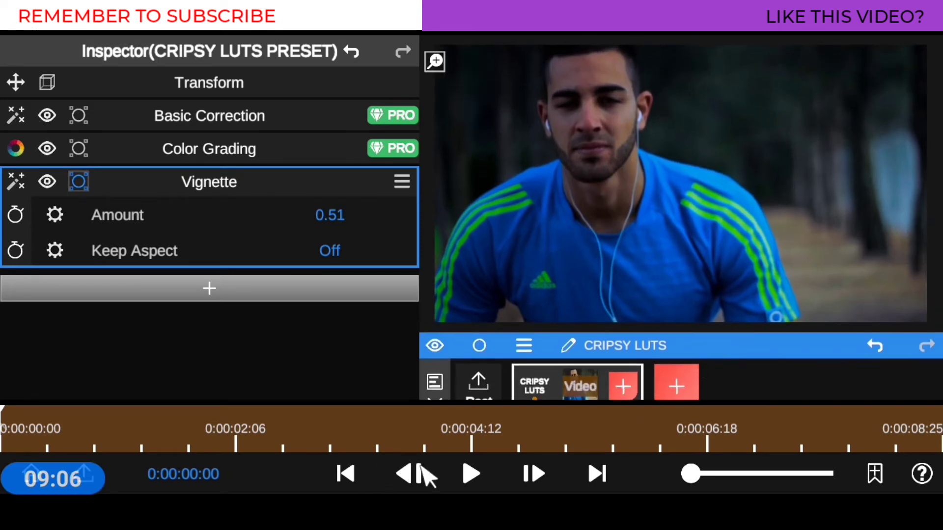
click(473, 469)
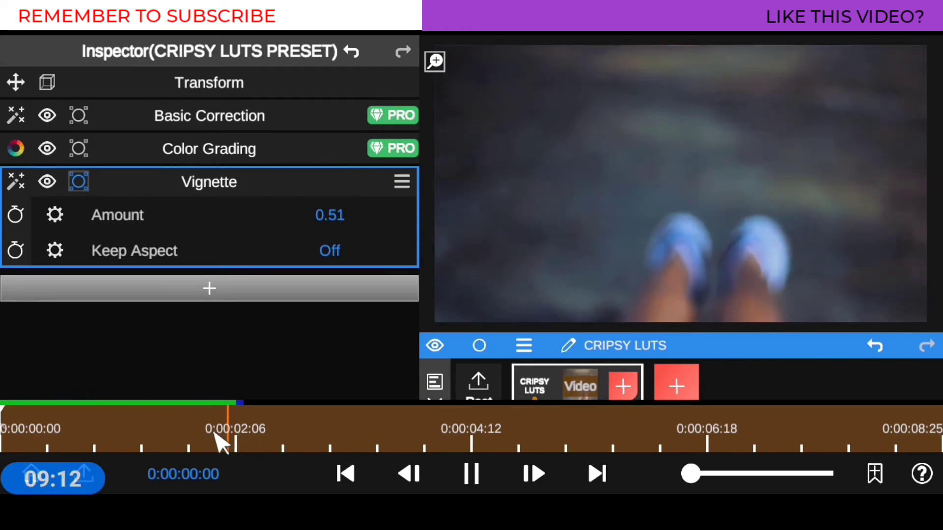
drag(219, 442, 5, 446)
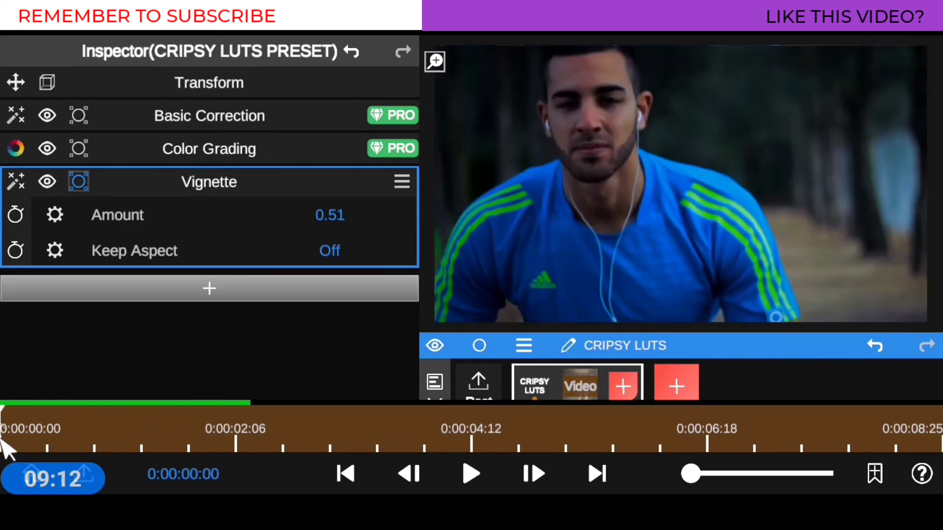
Step: Import the template Text Reveal Template3 with 1shape.mp4 as a new node and enlarge the node layout area
click(676, 388)
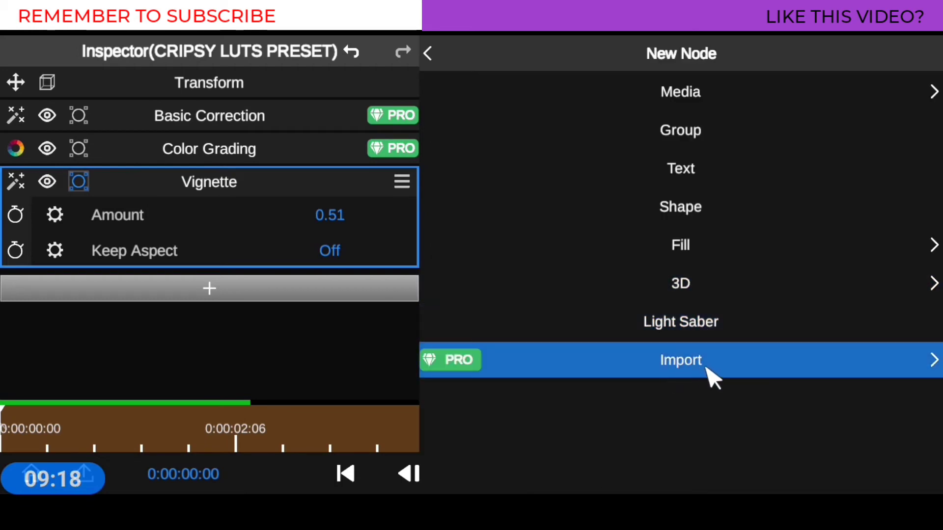
click(711, 377)
click(695, 143)
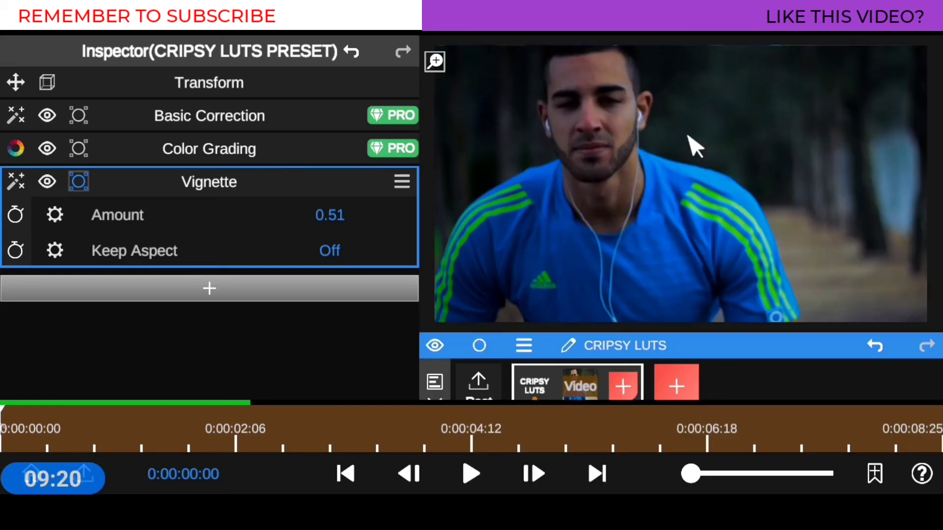
scroll(189, 339, down, 2)
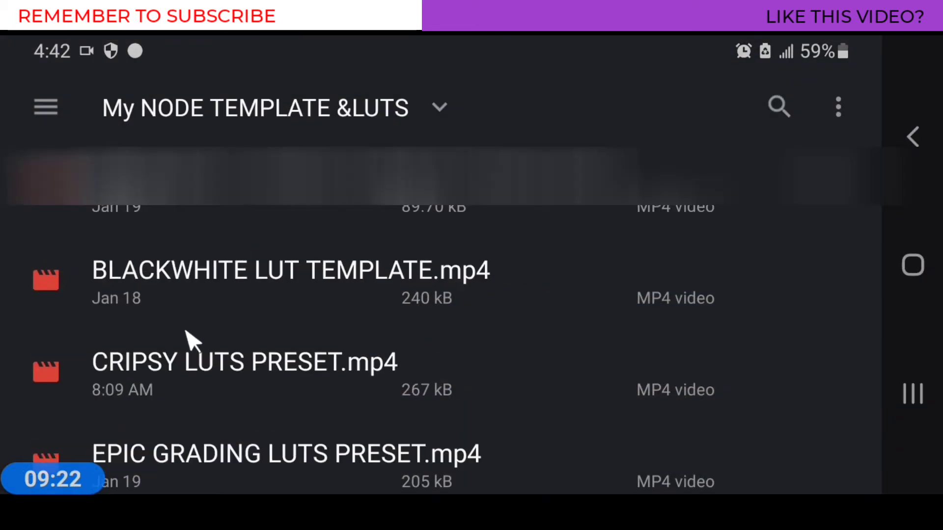
scroll(208, 378, down, 10)
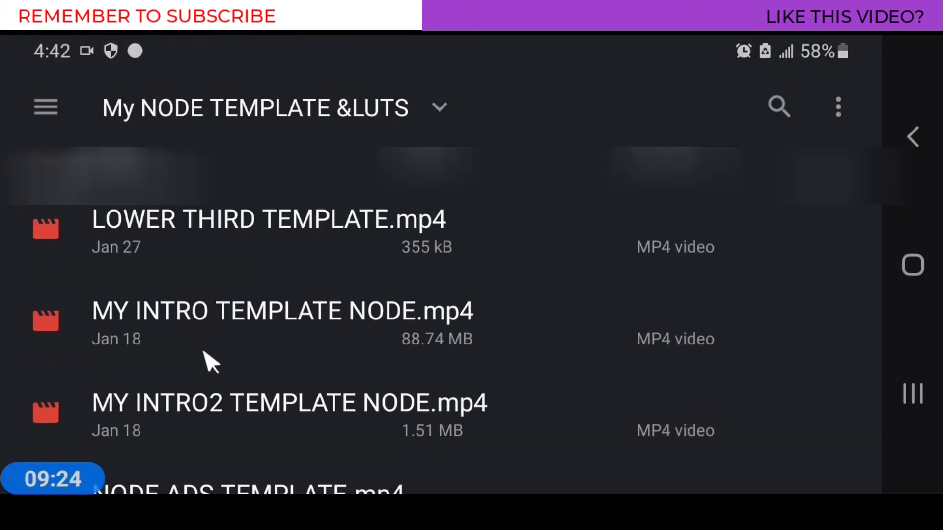
scroll(212, 367, down, 8)
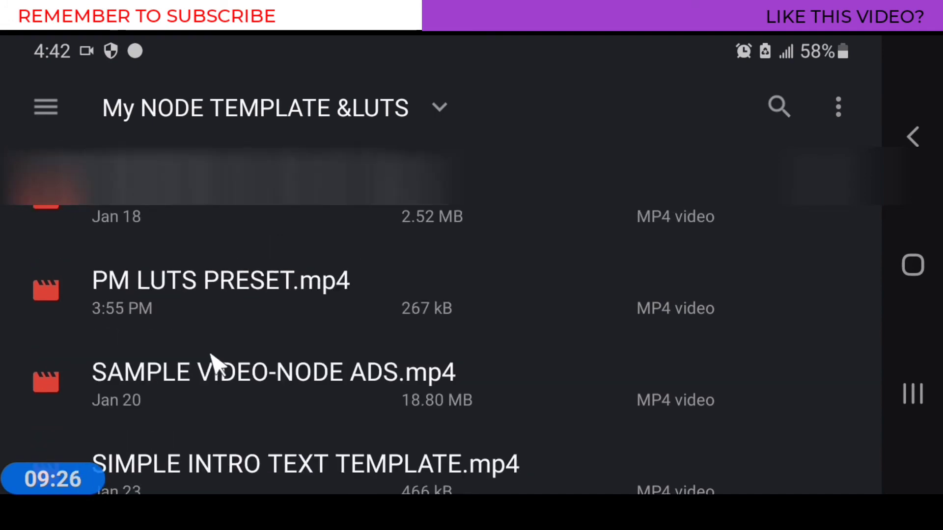
scroll(236, 387, down, 2)
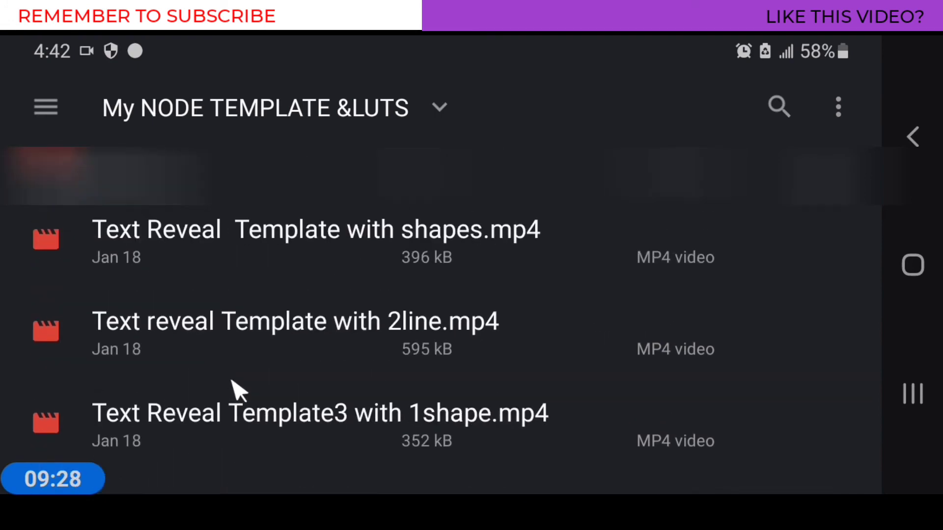
click(205, 420)
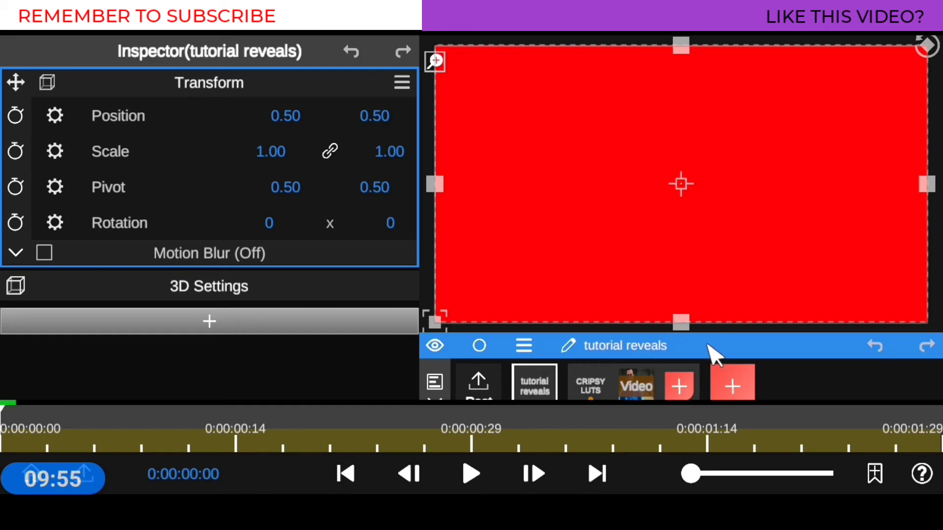
drag(712, 353, 741, 326)
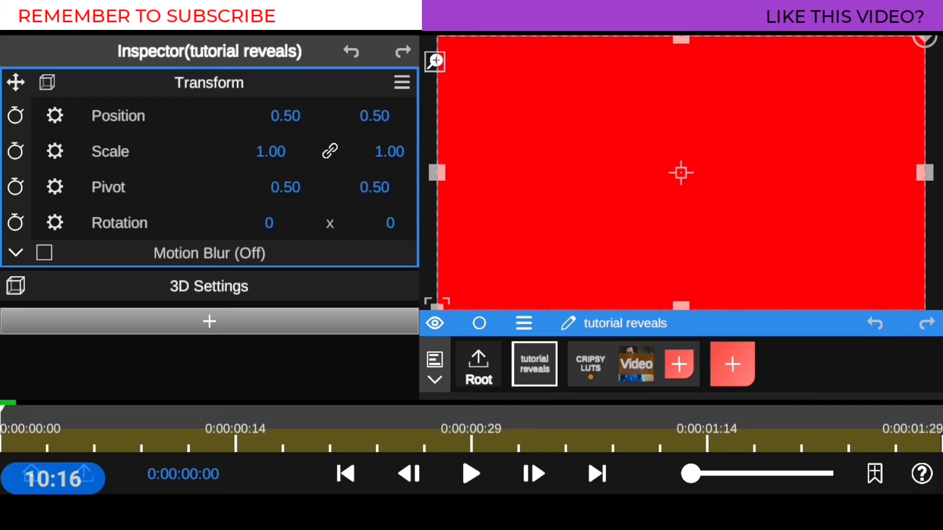
drag(624, 310, 642, 295)
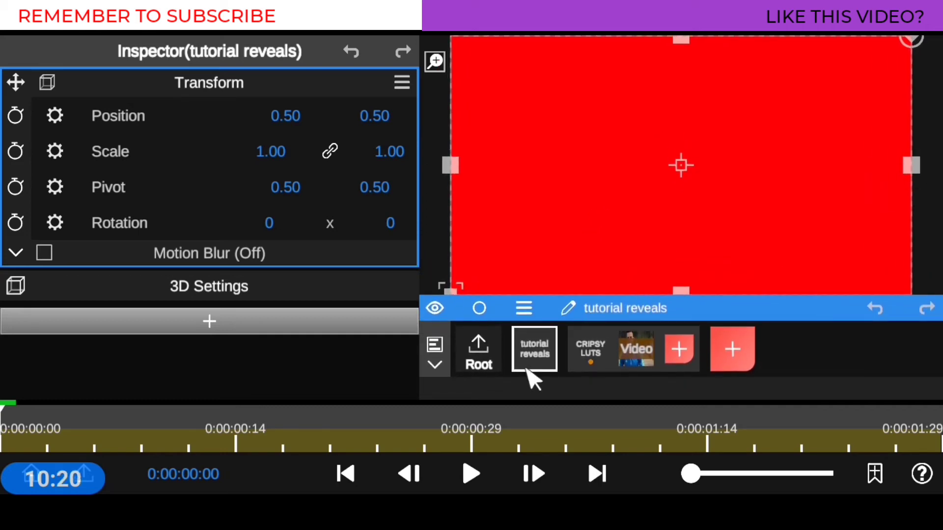
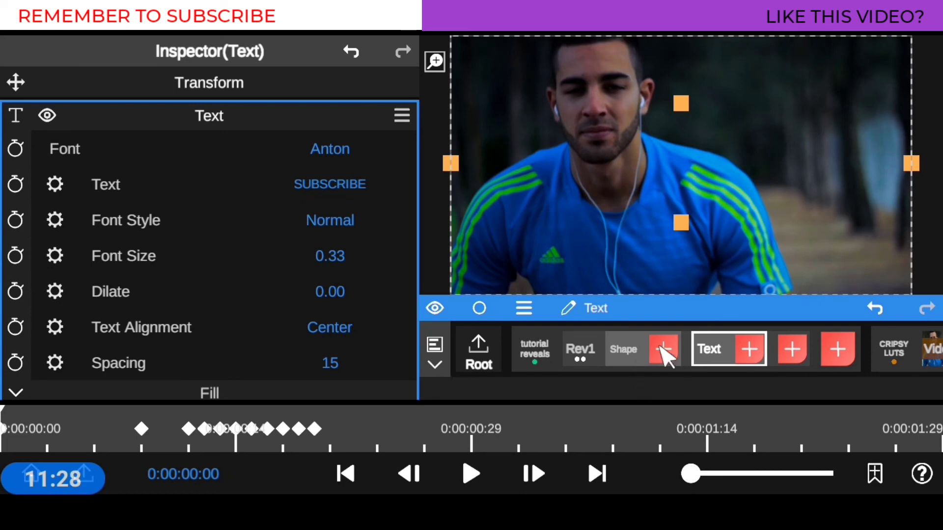
Step: Preview the SUBSCRIBE text reveal on its Text node, and play the whole project from the Root node's start
click(472, 474)
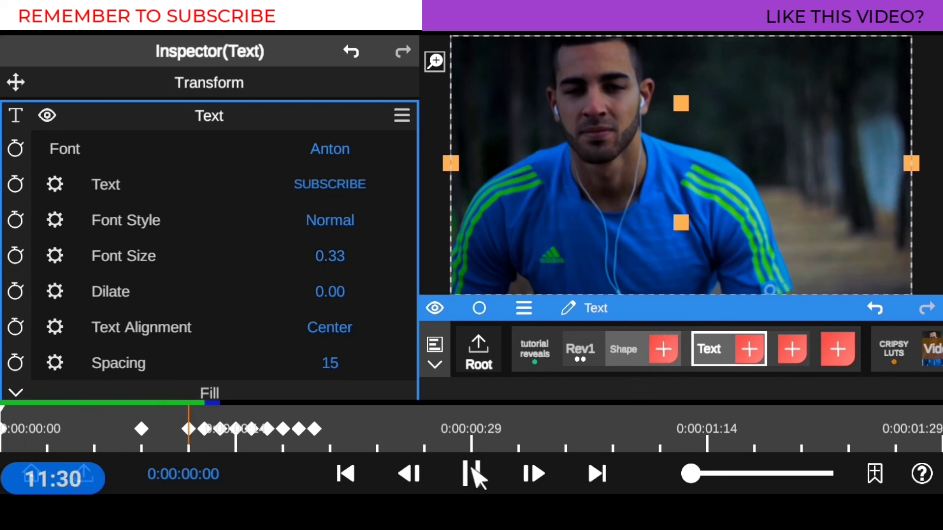
click(688, 448)
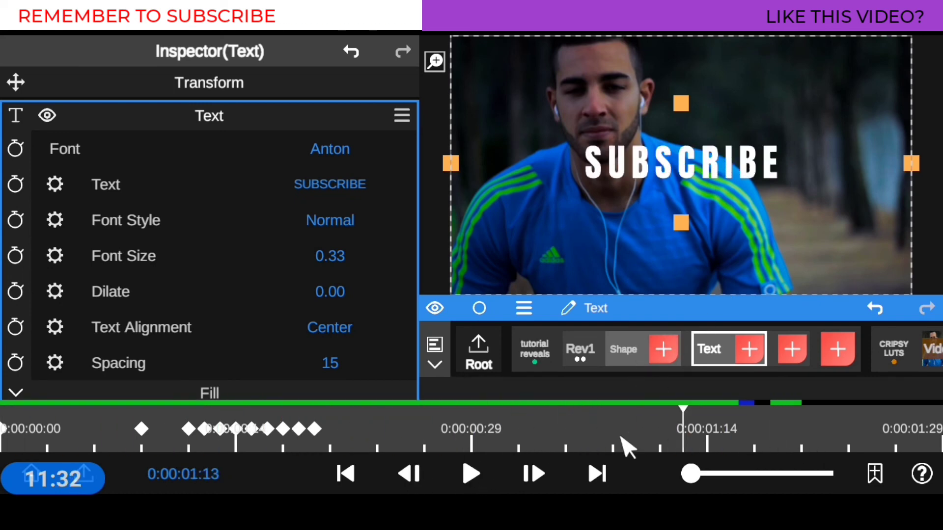
click(164, 444)
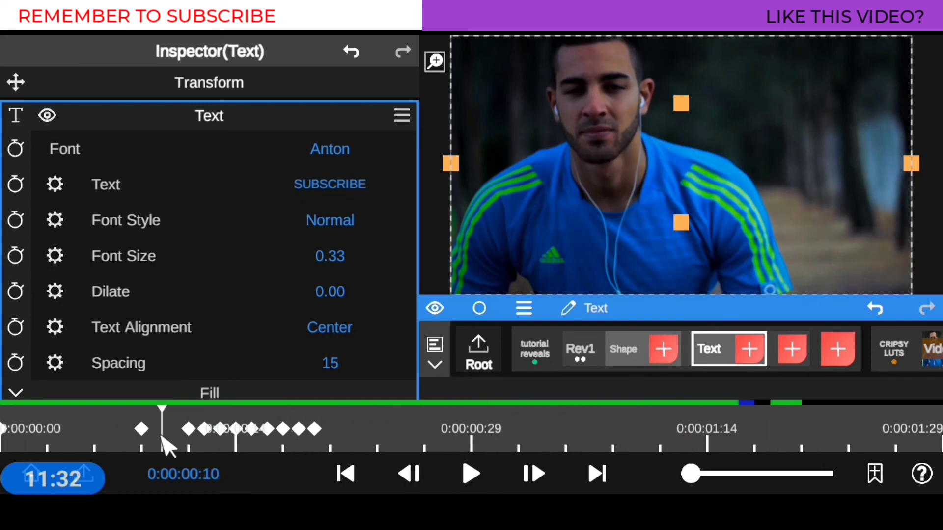
click(479, 354)
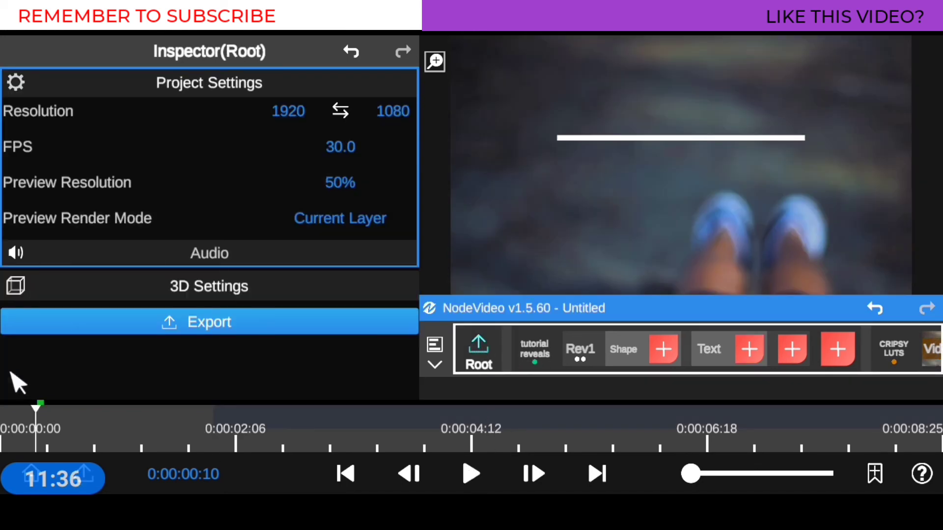
drag(37, 422, 4, 421)
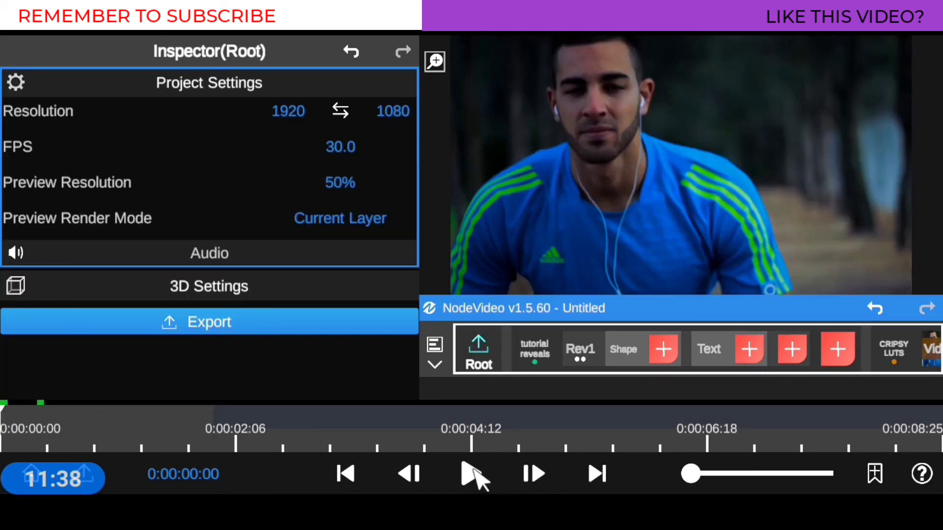
click(478, 475)
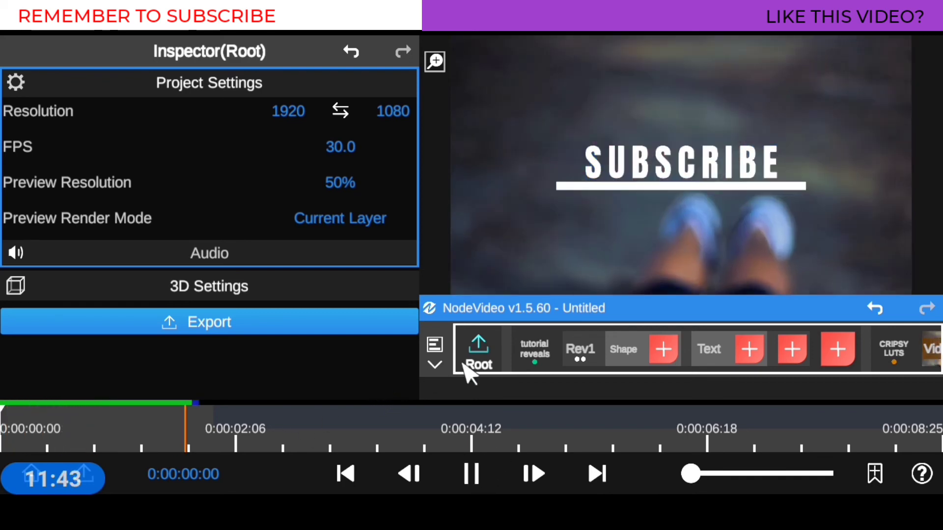
Step: Collapse the tutorial reveals node's children and select the CRIPSY LUTS node
click(532, 353)
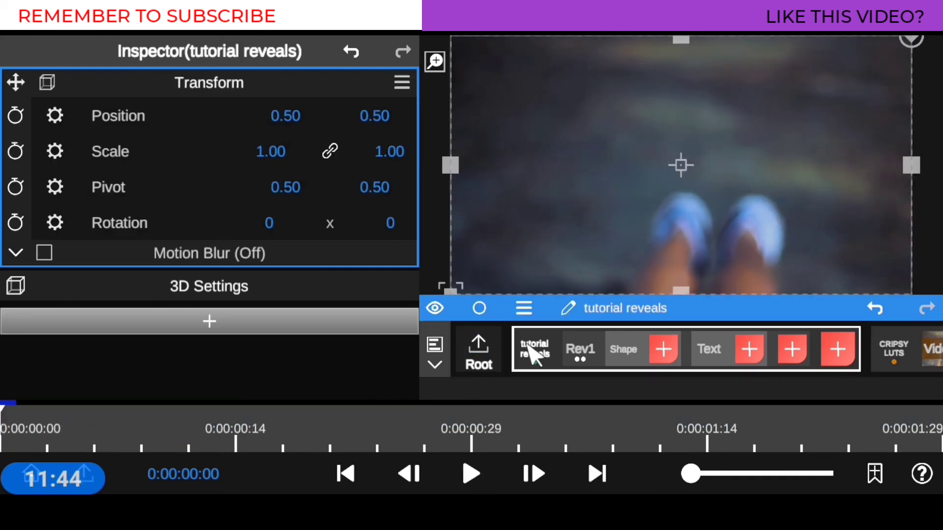
click(564, 360)
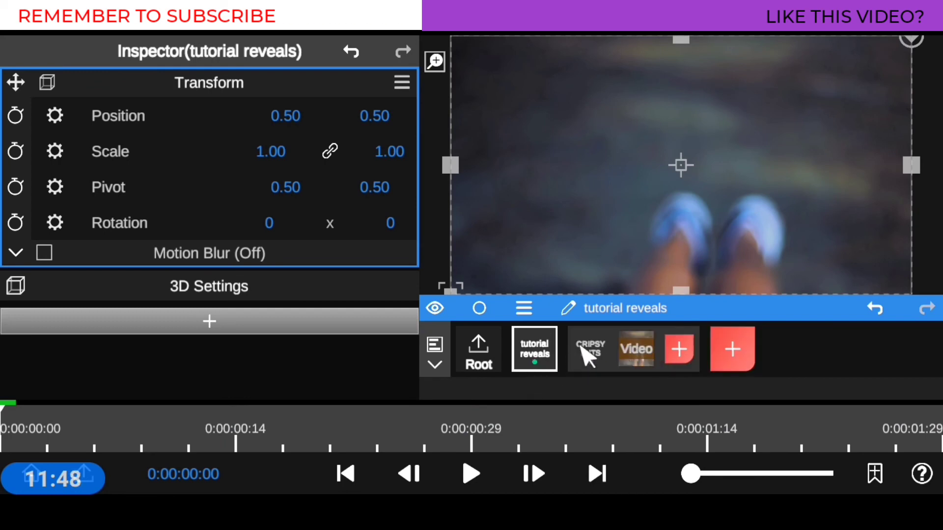
click(582, 346)
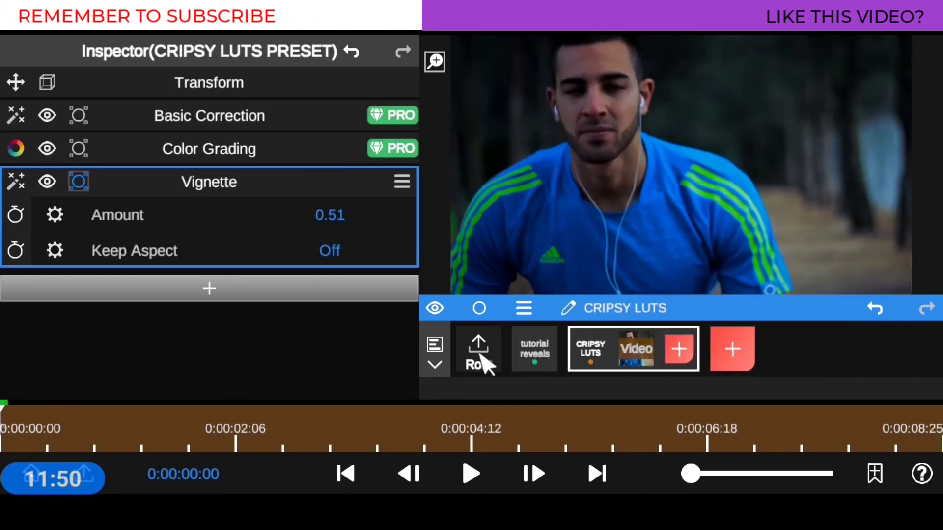
Step: Play the whole project twice from the start in the full-size preview with the Root node selected
click(478, 355)
drag(505, 415, 7, 447)
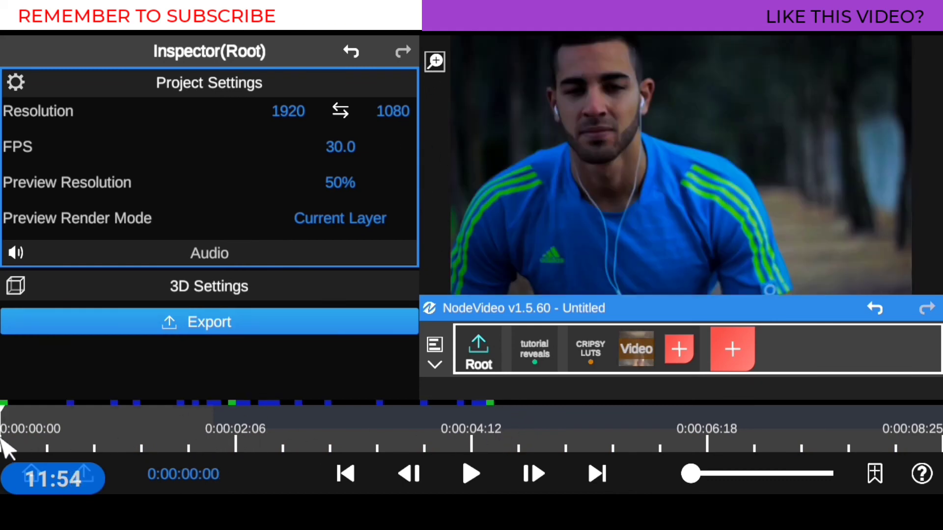
click(436, 62)
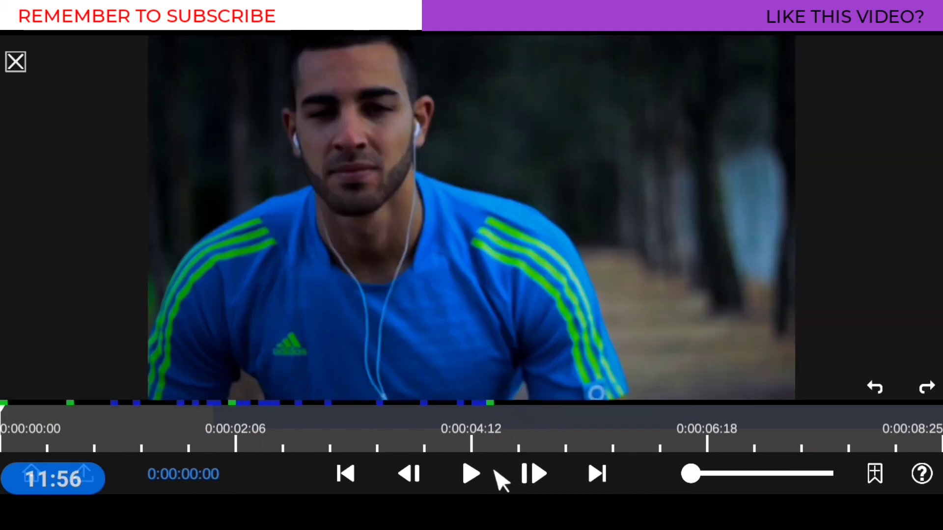
click(468, 474)
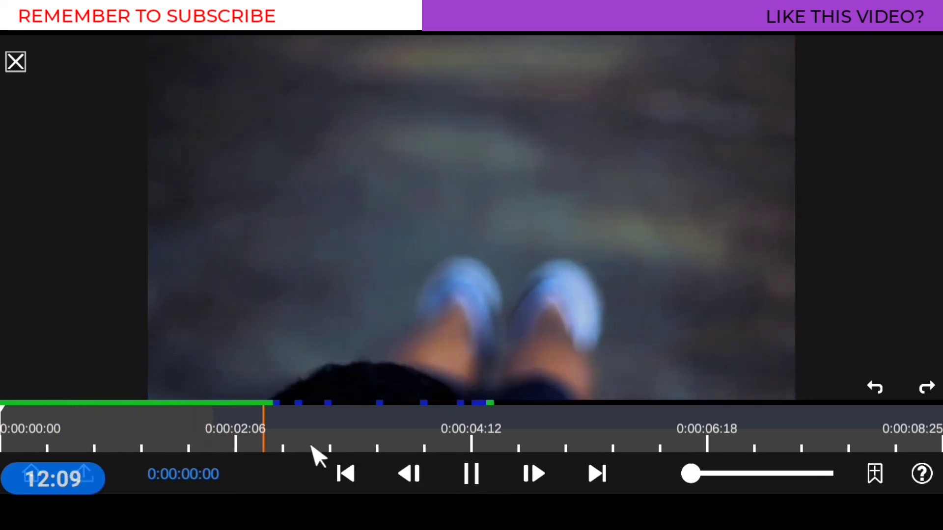
drag(314, 454, 42, 479)
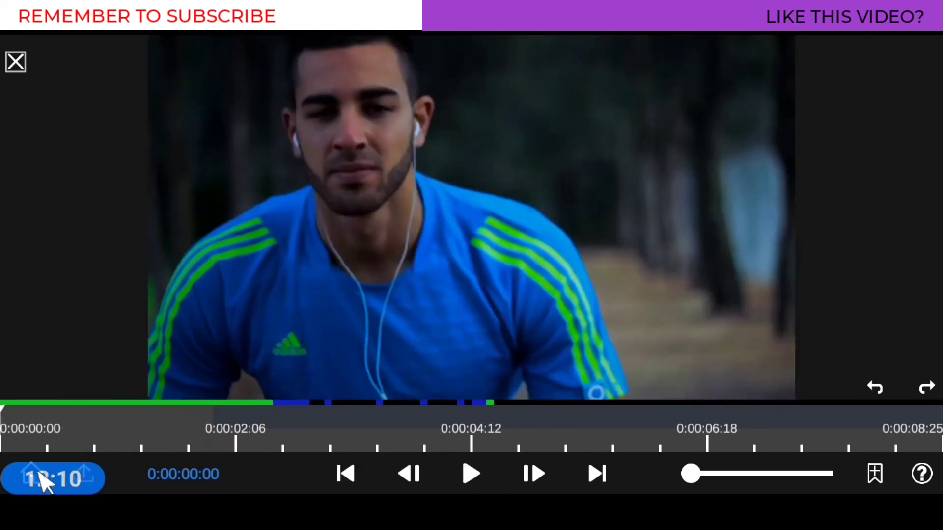
click(469, 475)
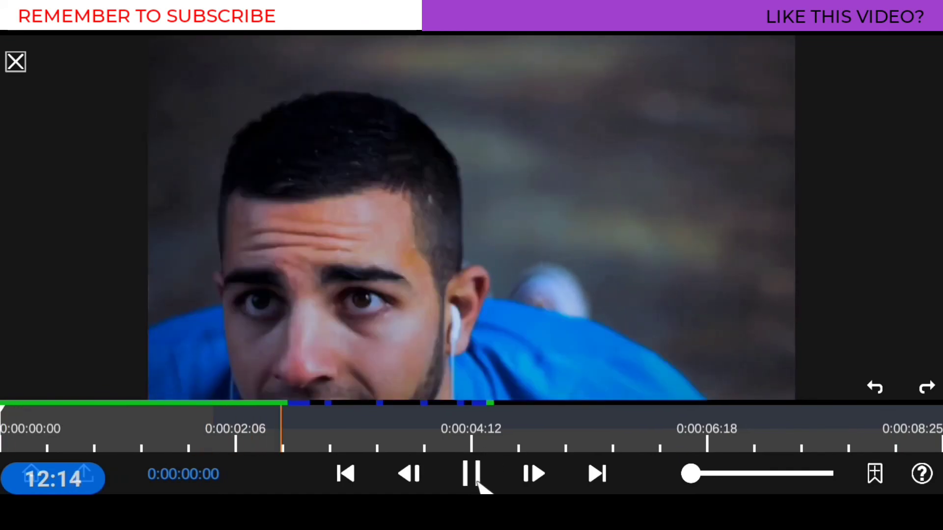
click(471, 475)
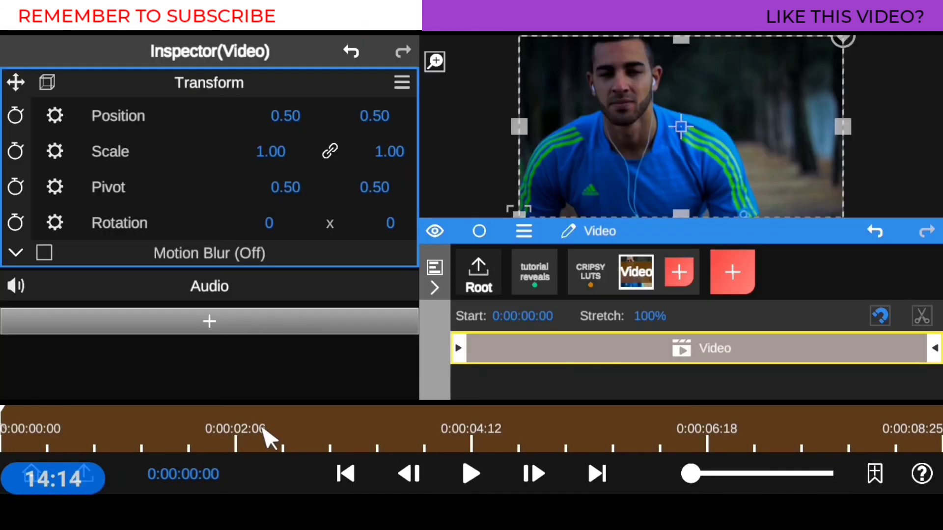
Step: Play the graded clip from the start with the Video node selected, and open the export settings
drag(269, 437, 10, 437)
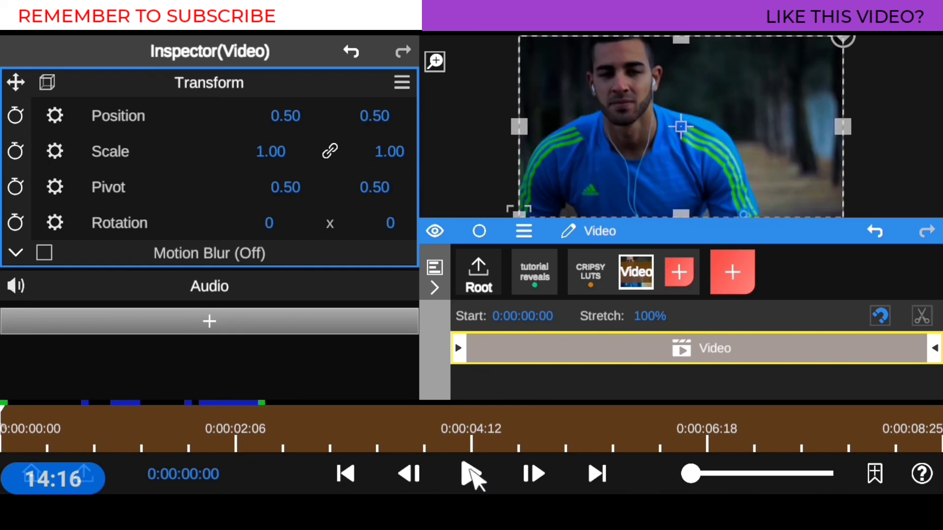
click(471, 475)
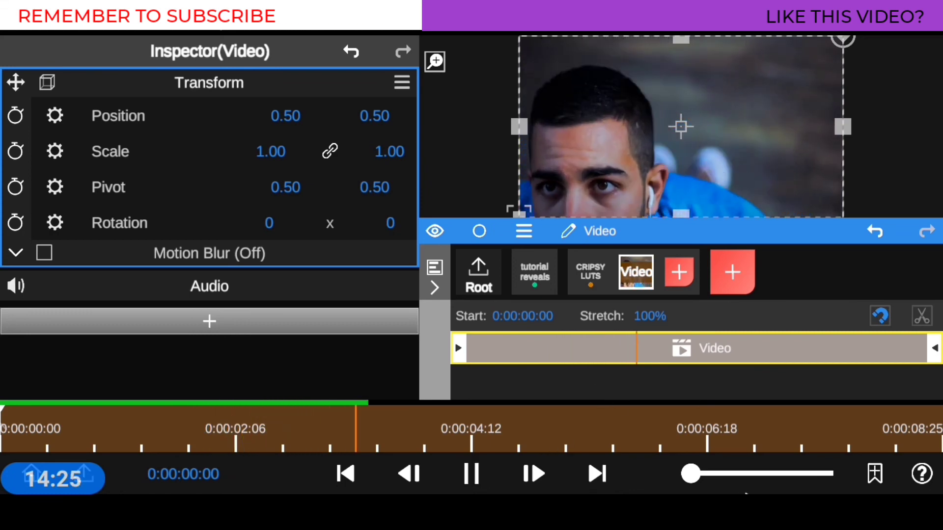
click(87, 458)
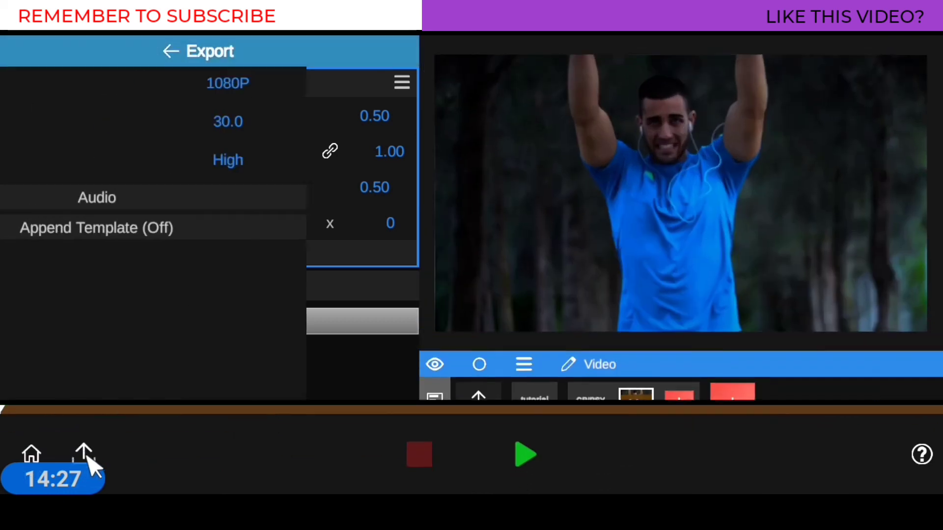